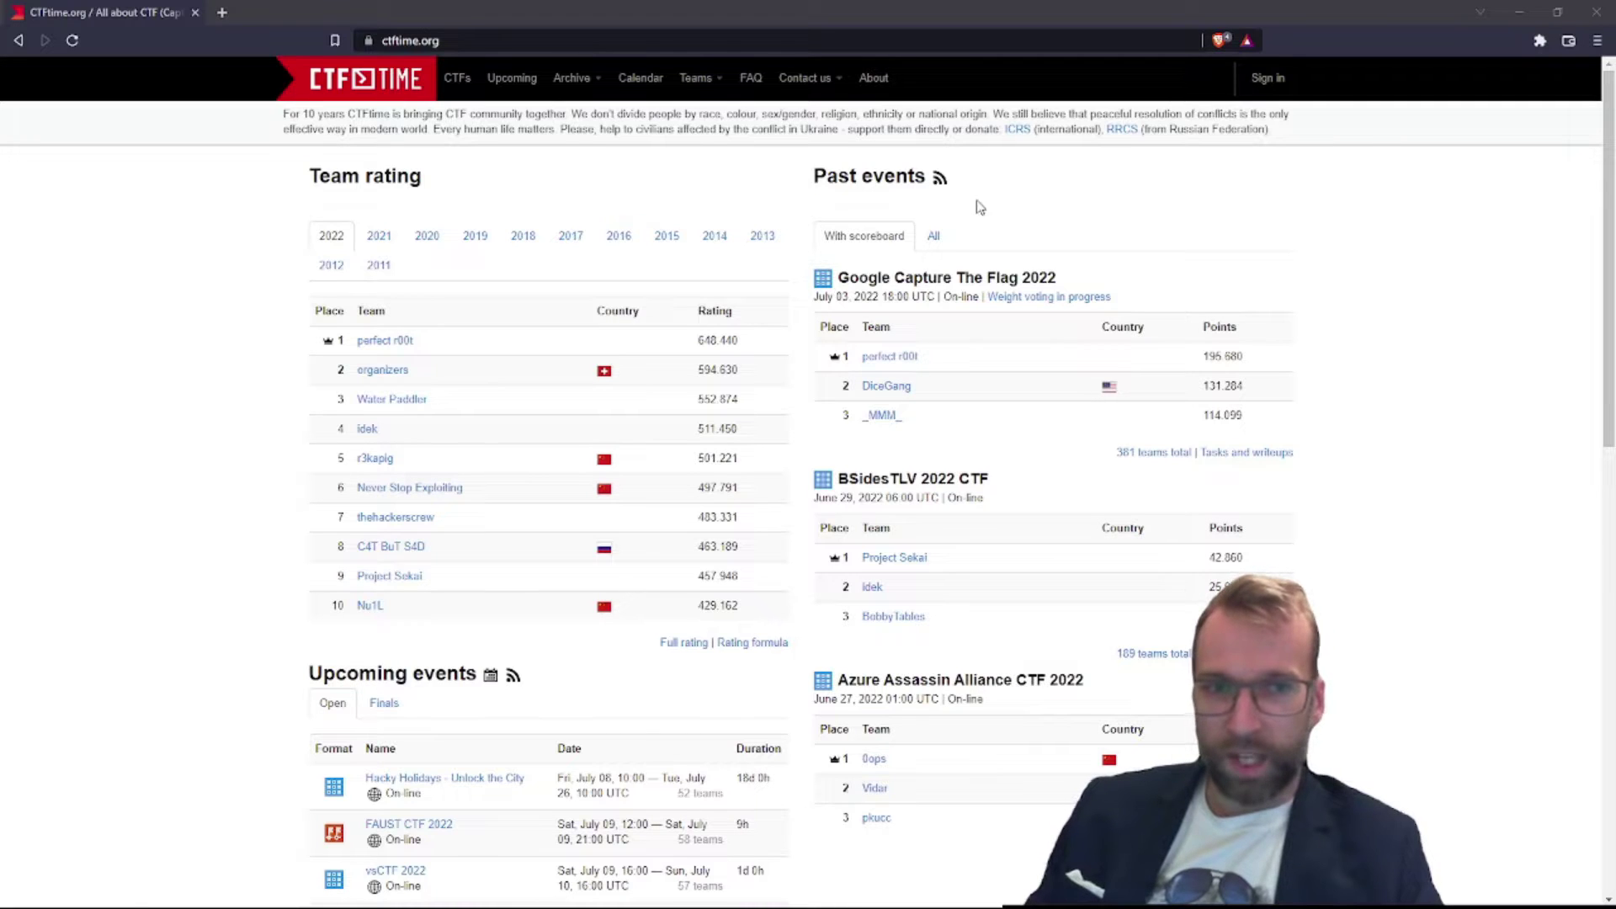
# - Bring up the link menu for Google Capture The Flag 2022 on the CTFtime home page
pyautogui.rightClick(918, 283)
# - Open Google CTF in a new tab, visit its Beginners Quest page, then close that tab
pyautogui.click(957, 304)
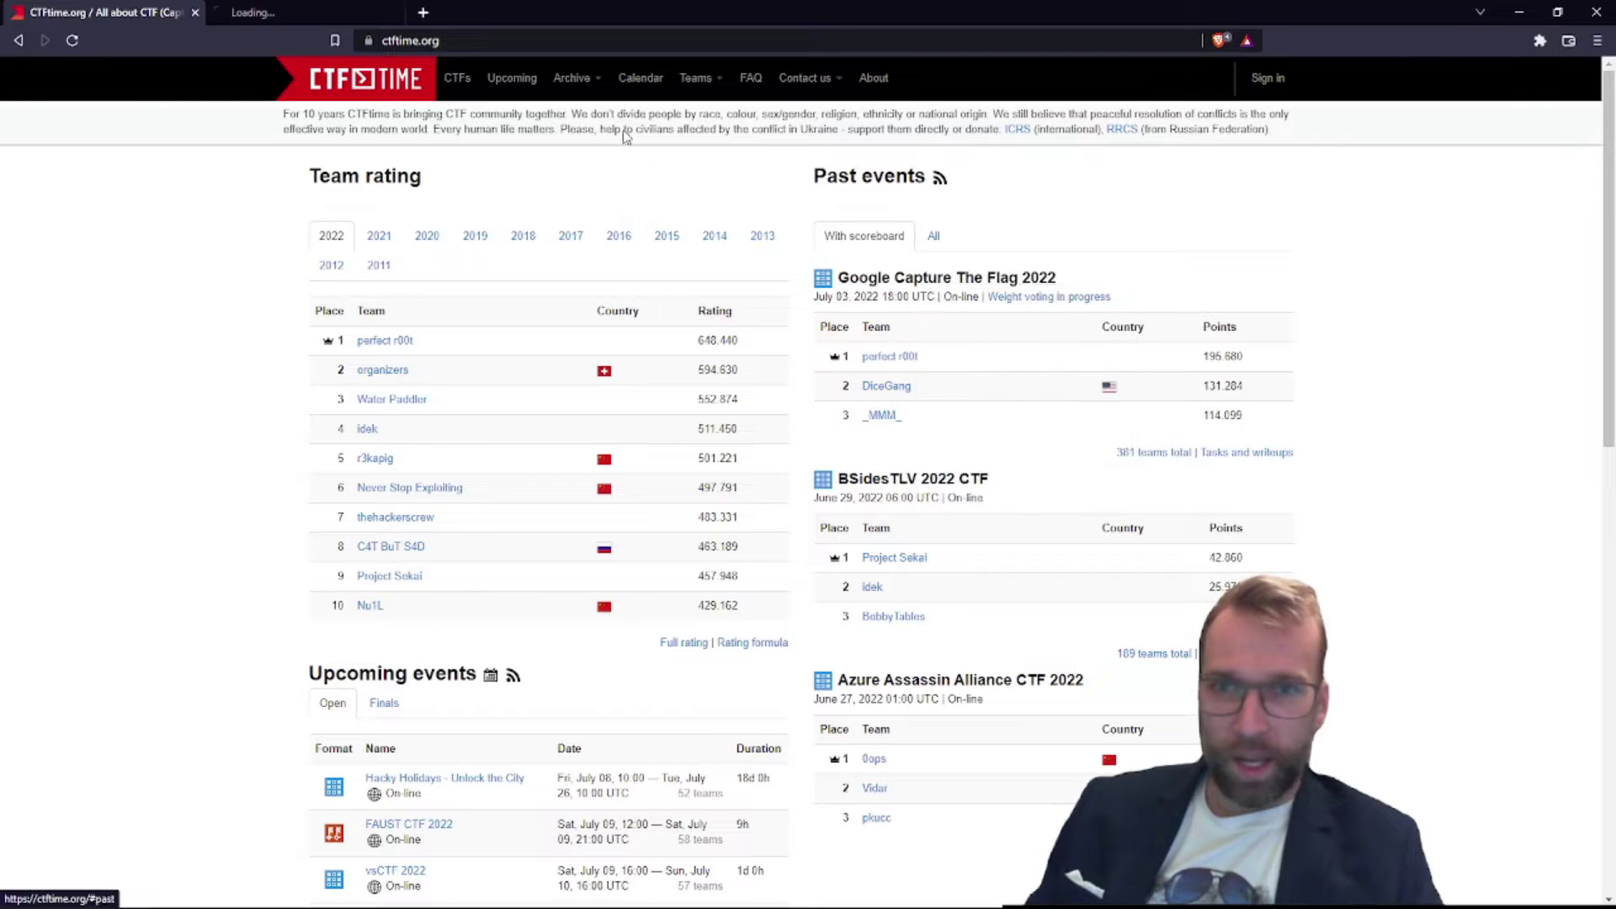
pyautogui.hotkey('ctrl', 'Tab')
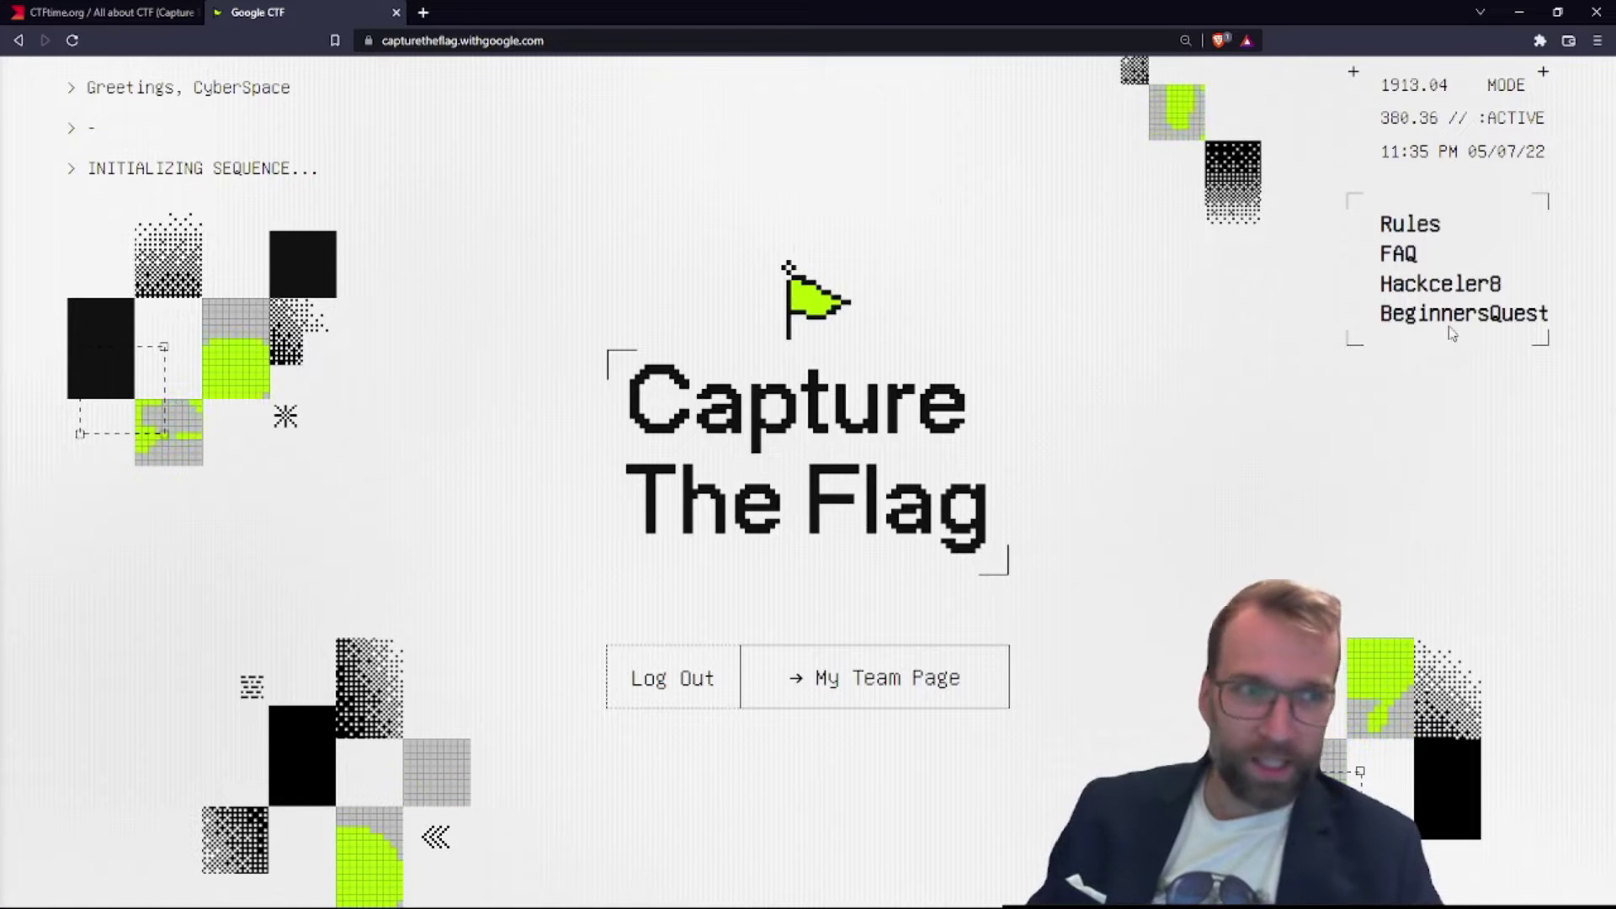
pyautogui.click(1463, 314)
pyautogui.hotkey('ctrl', 'w')
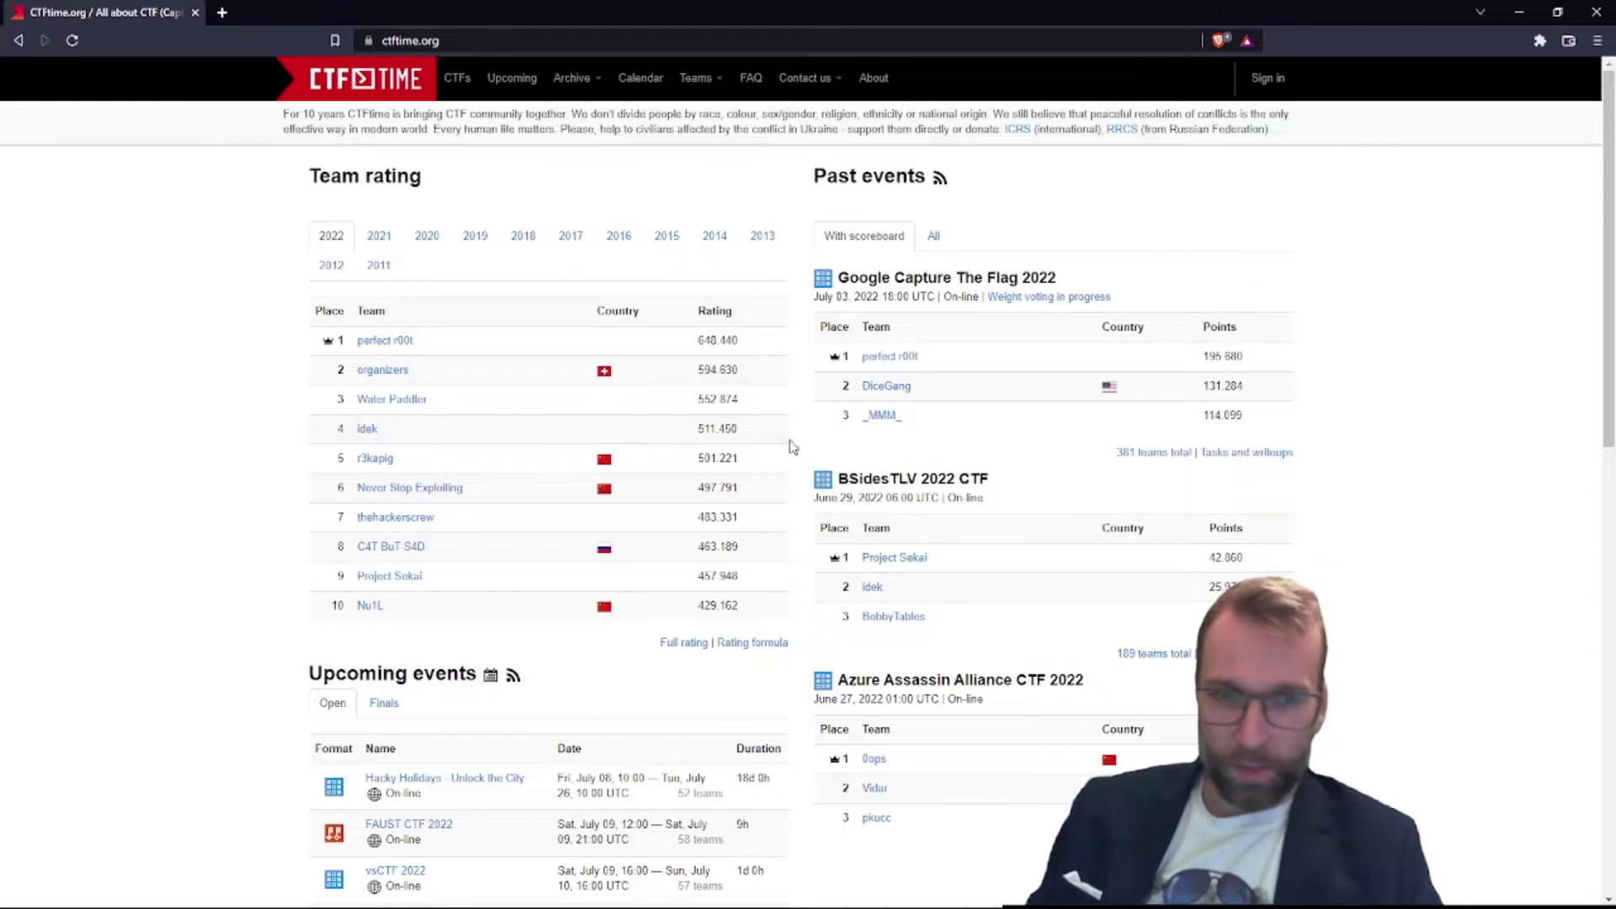
pyautogui.rightClick(932, 492)
# - Open BSidesTLV 2022 CTF in a new tab, view its official site's Hall of Fame, then close it
pyautogui.click(972, 502)
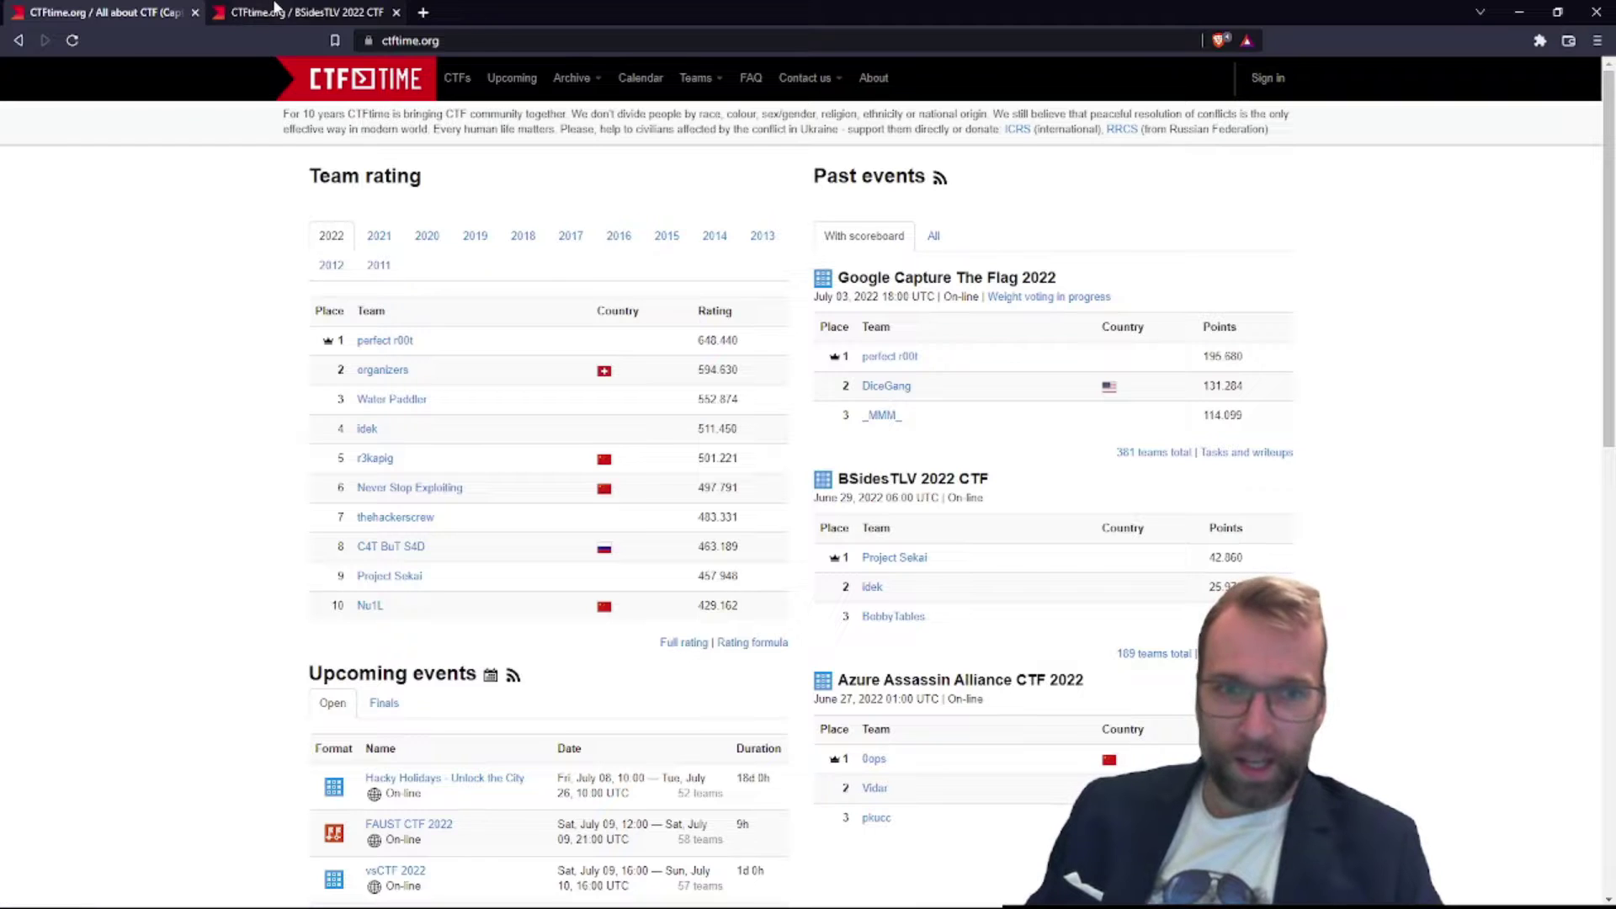
pyautogui.click(275, 9)
pyautogui.click(505, 348)
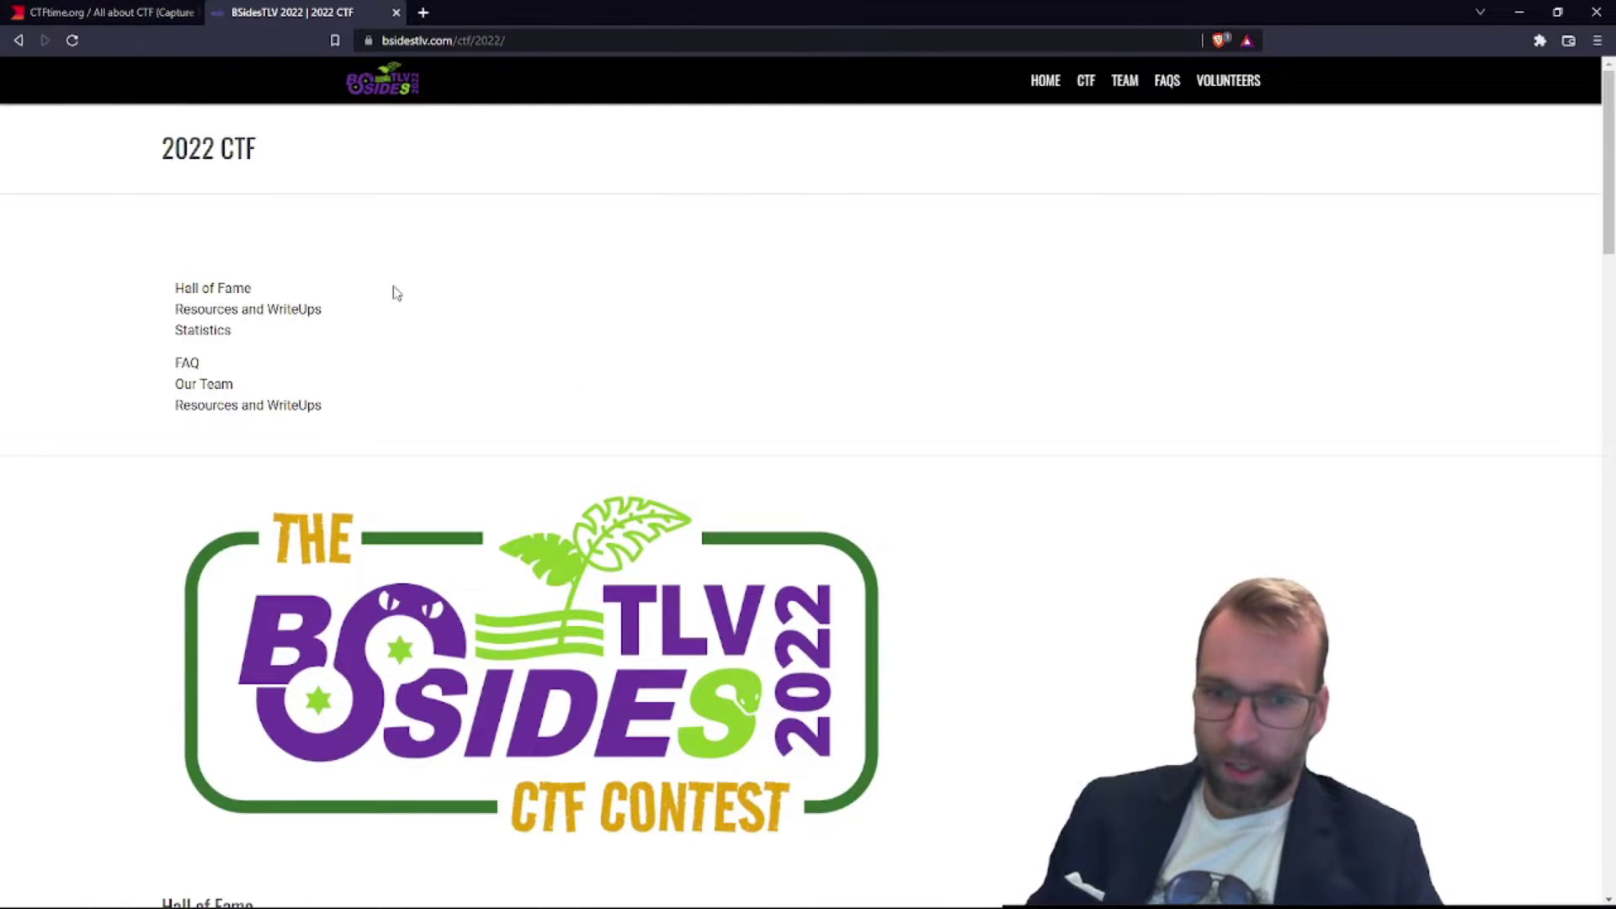
pyautogui.scroll(-5, 655, 511)
pyautogui.scroll(2, 574, 494)
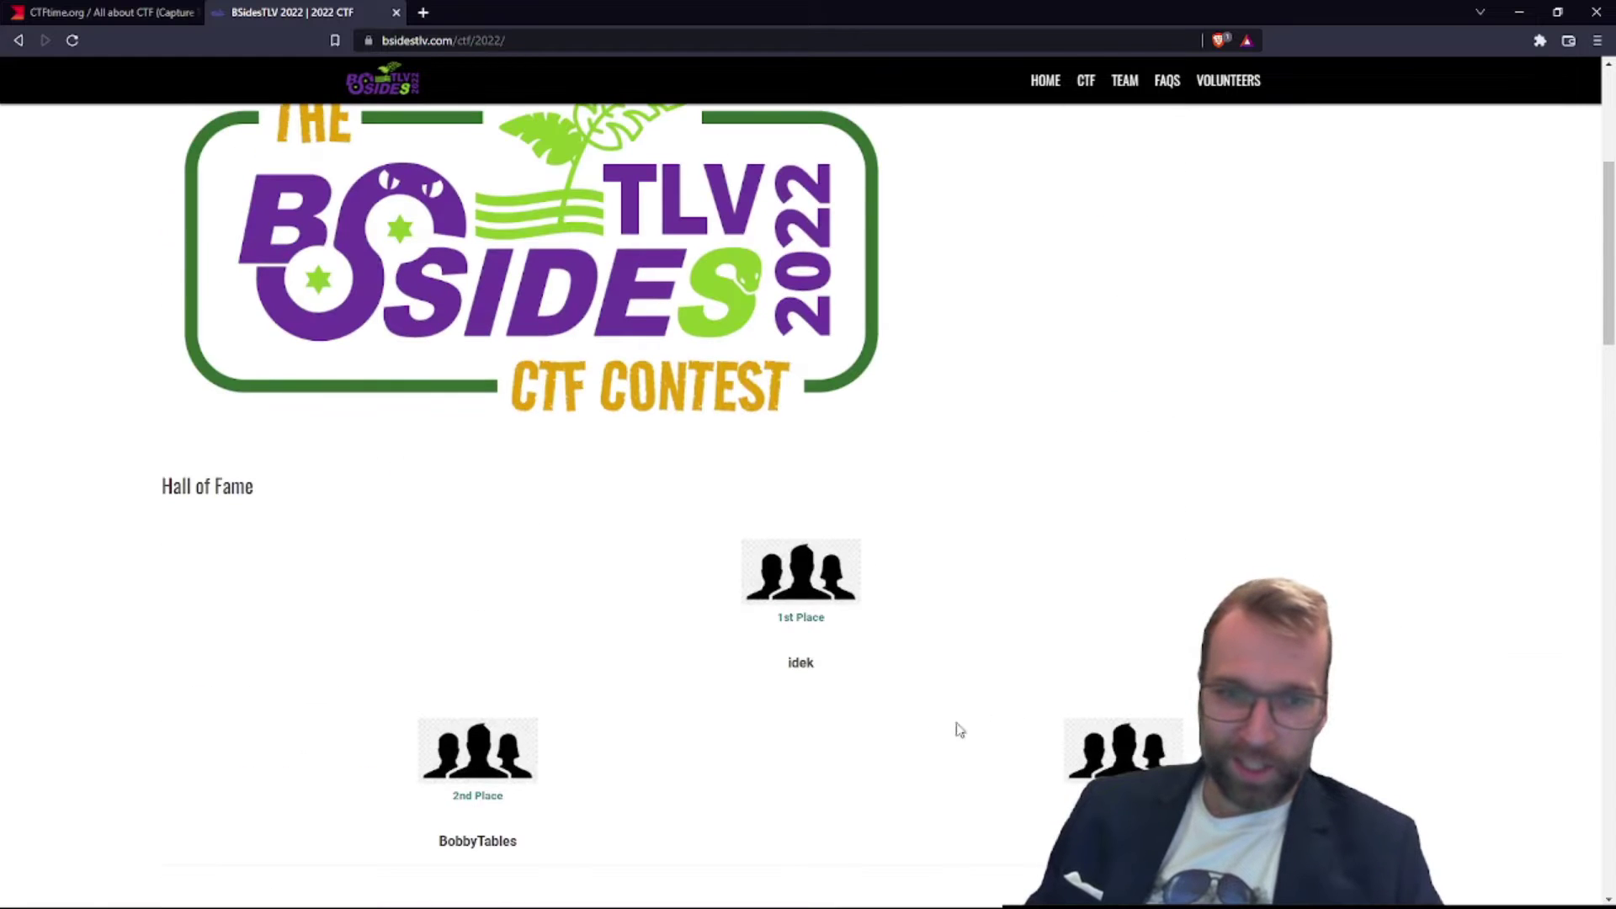
pyautogui.scroll(3, 747, 572)
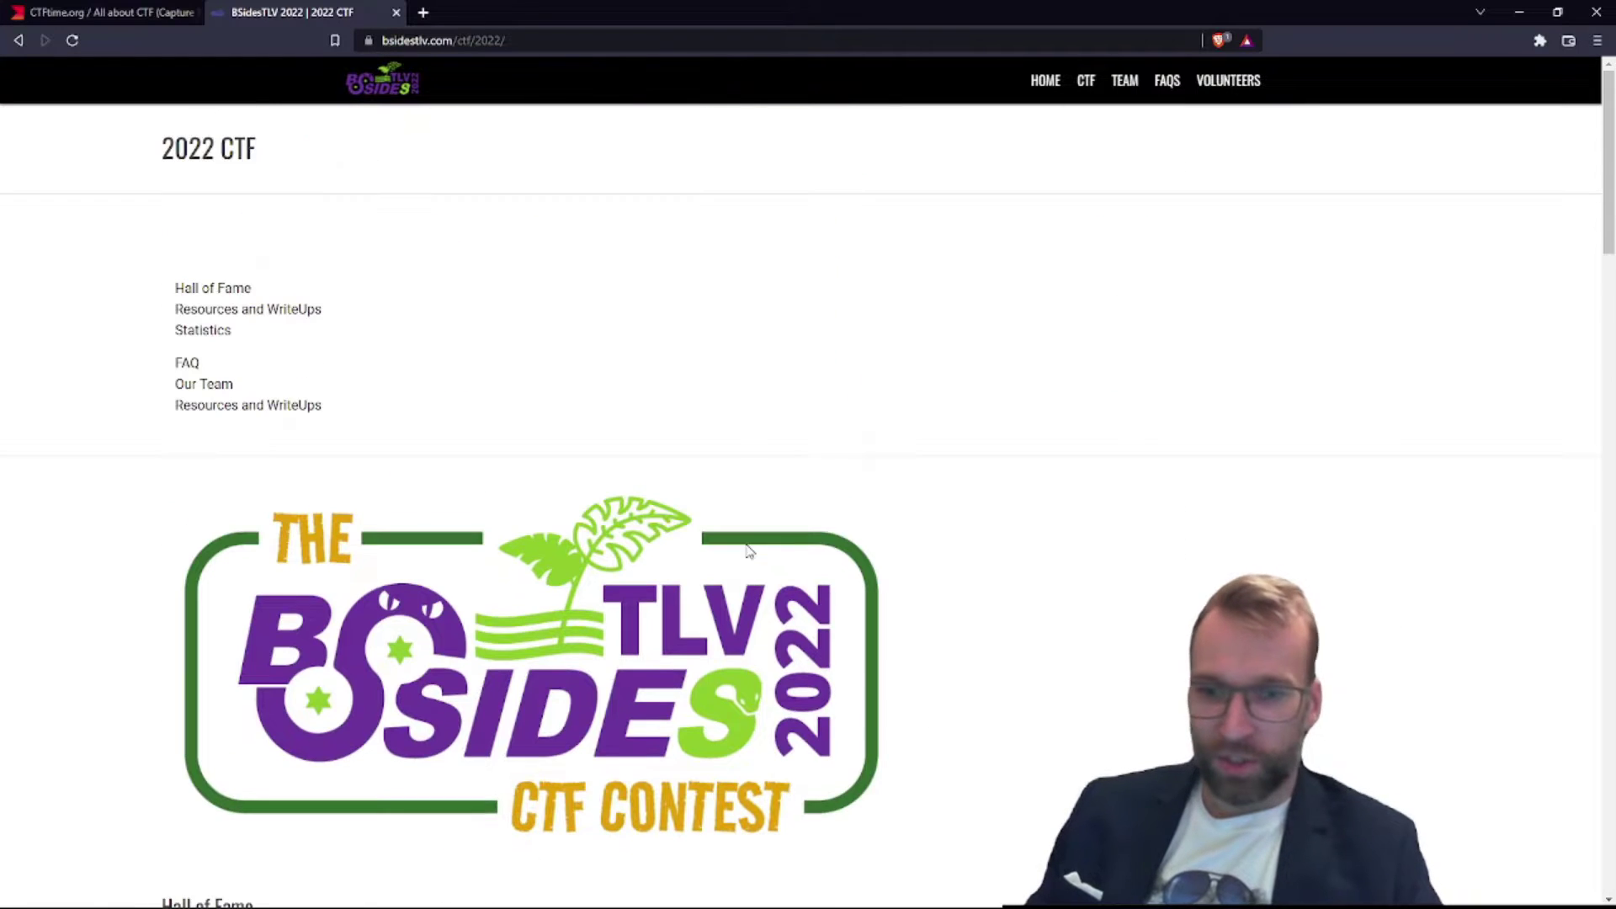
pyautogui.click(395, 13)
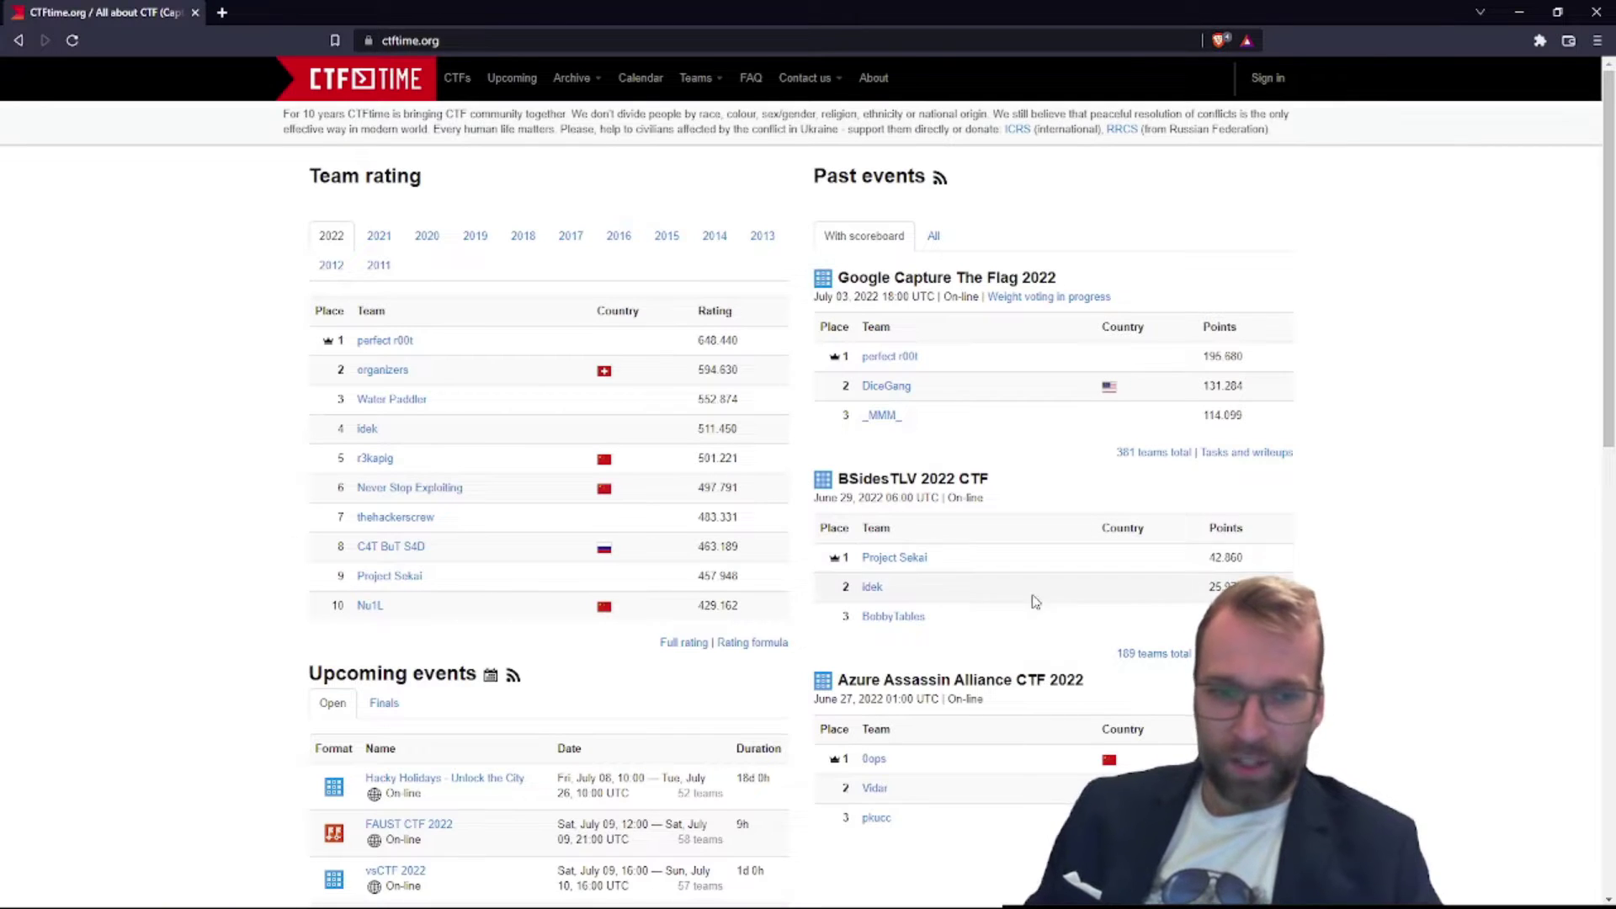
pyautogui.scroll(-1, 990, 653)
# - Open Azure Assassin Alliance CTF 2022 in a new tab and view its prizes and 310-team scoreboard
pyautogui.rightClick(970, 596)
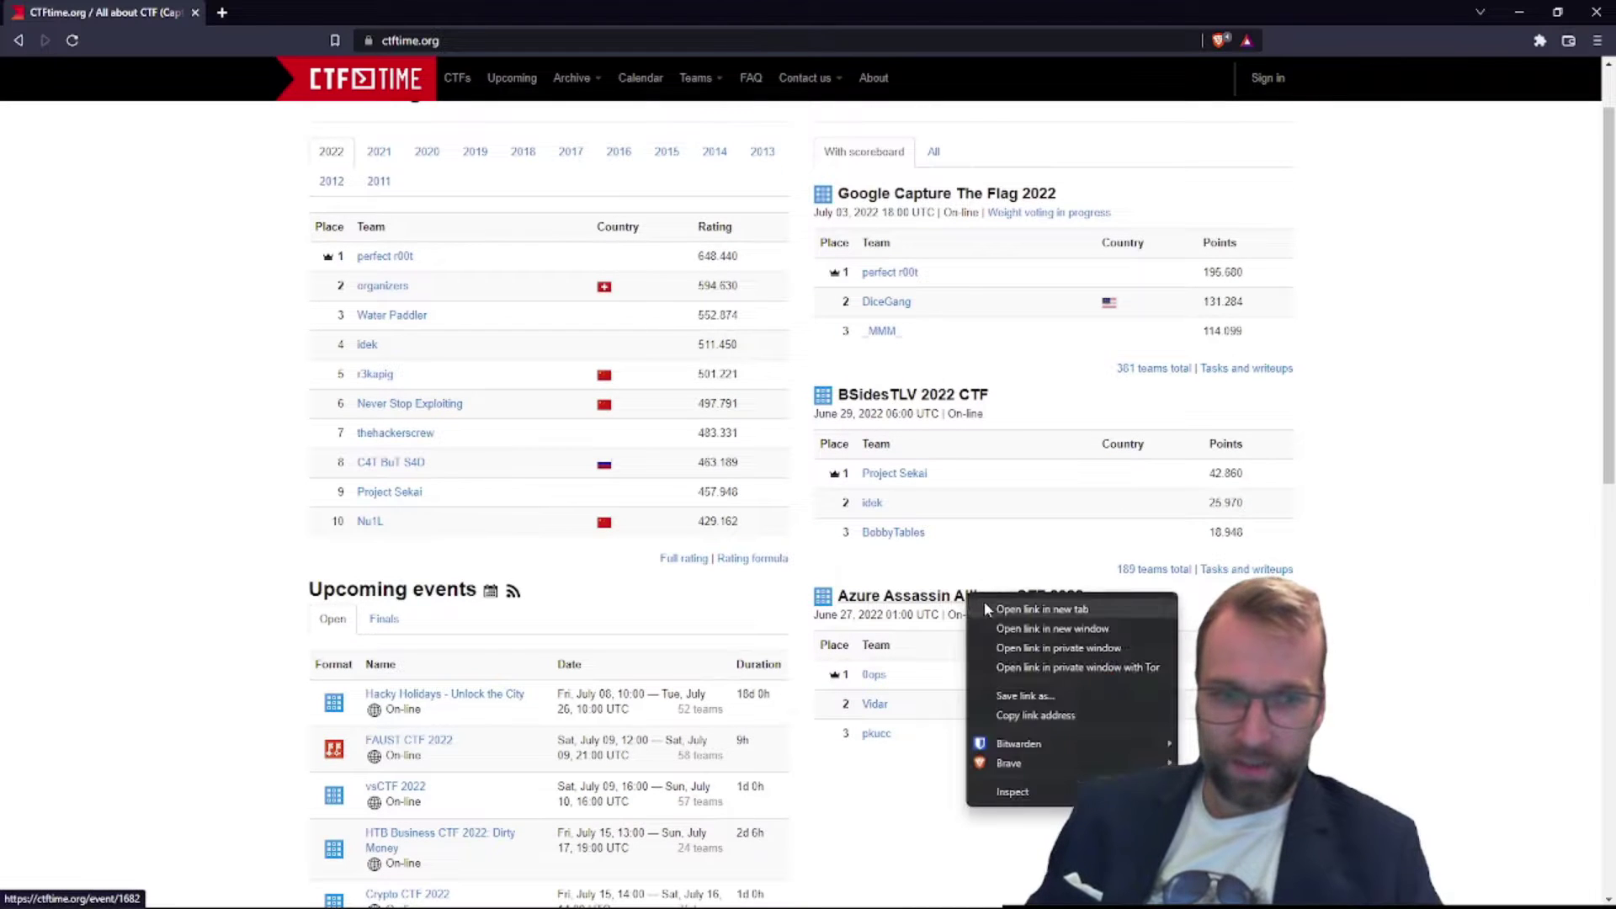
pyautogui.click(992, 607)
pyautogui.hotkey('ctrl', 'Tab')
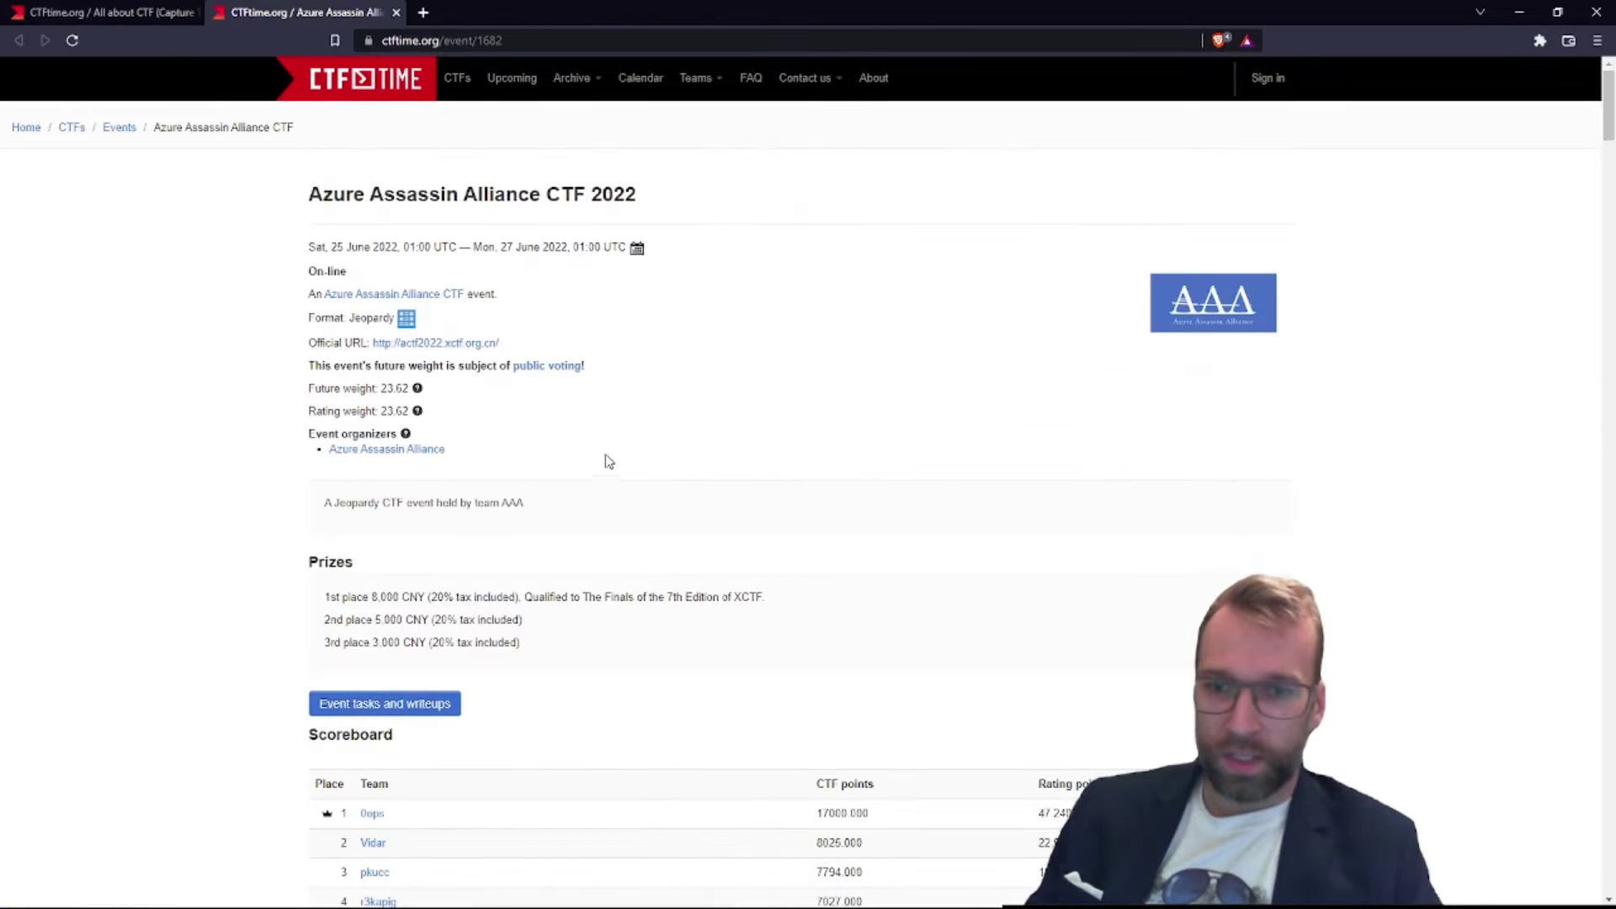
pyautogui.scroll(-1, 605, 460)
pyautogui.scroll(-3, 741, 584)
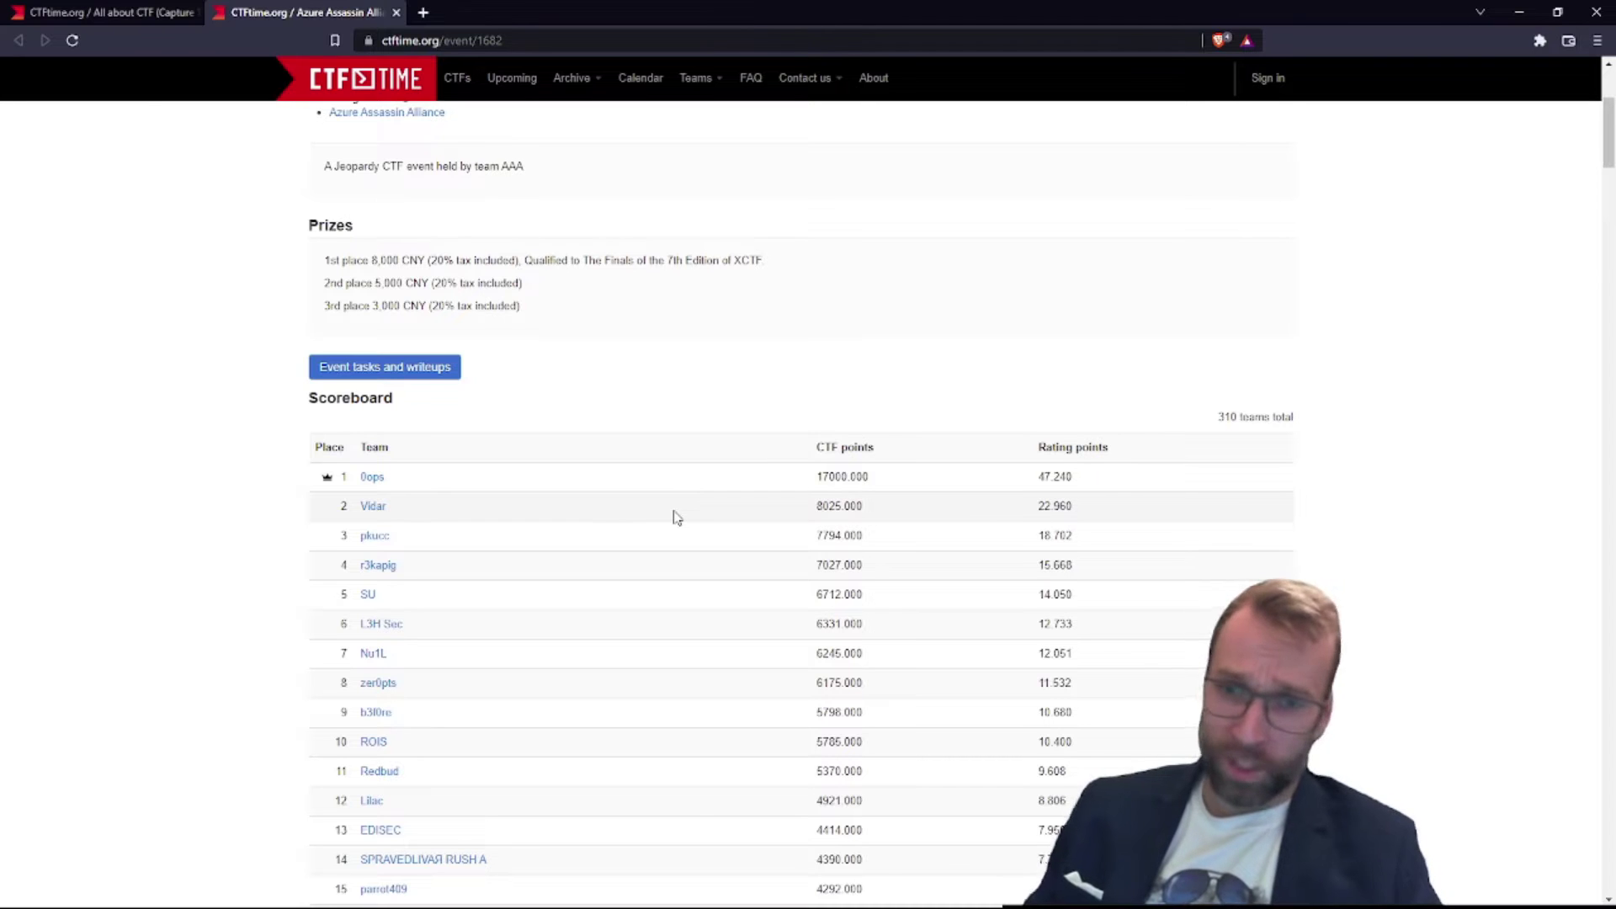
# - Close the Azure event tab, then switch Upcoming events from Finals back to Open
pyautogui.click(178, 12)
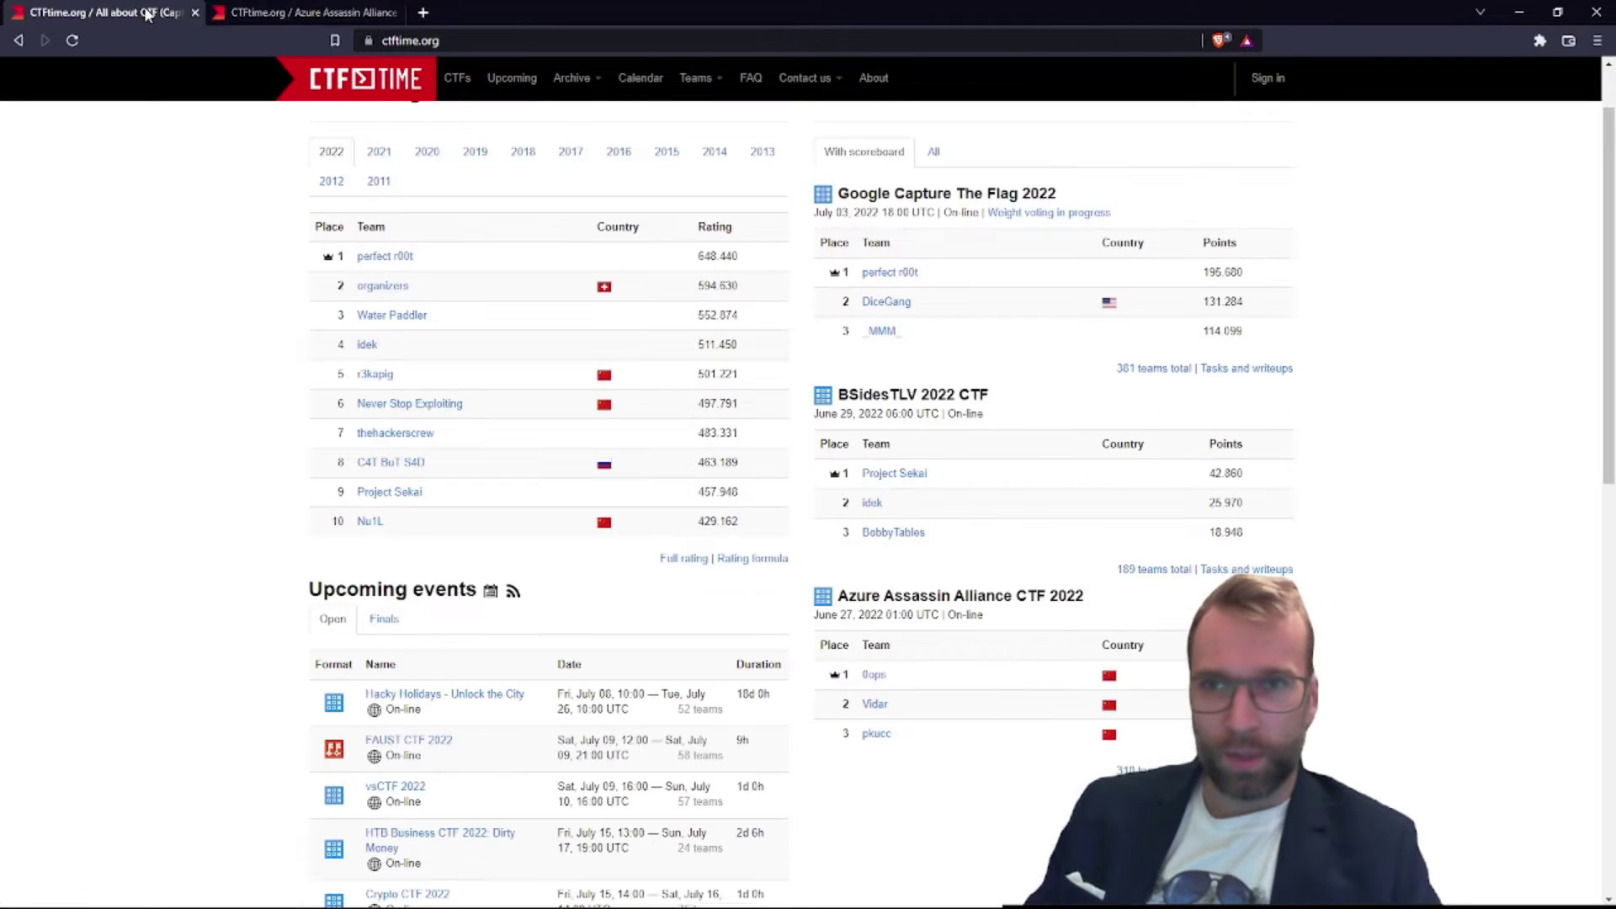
pyautogui.click(330, 12)
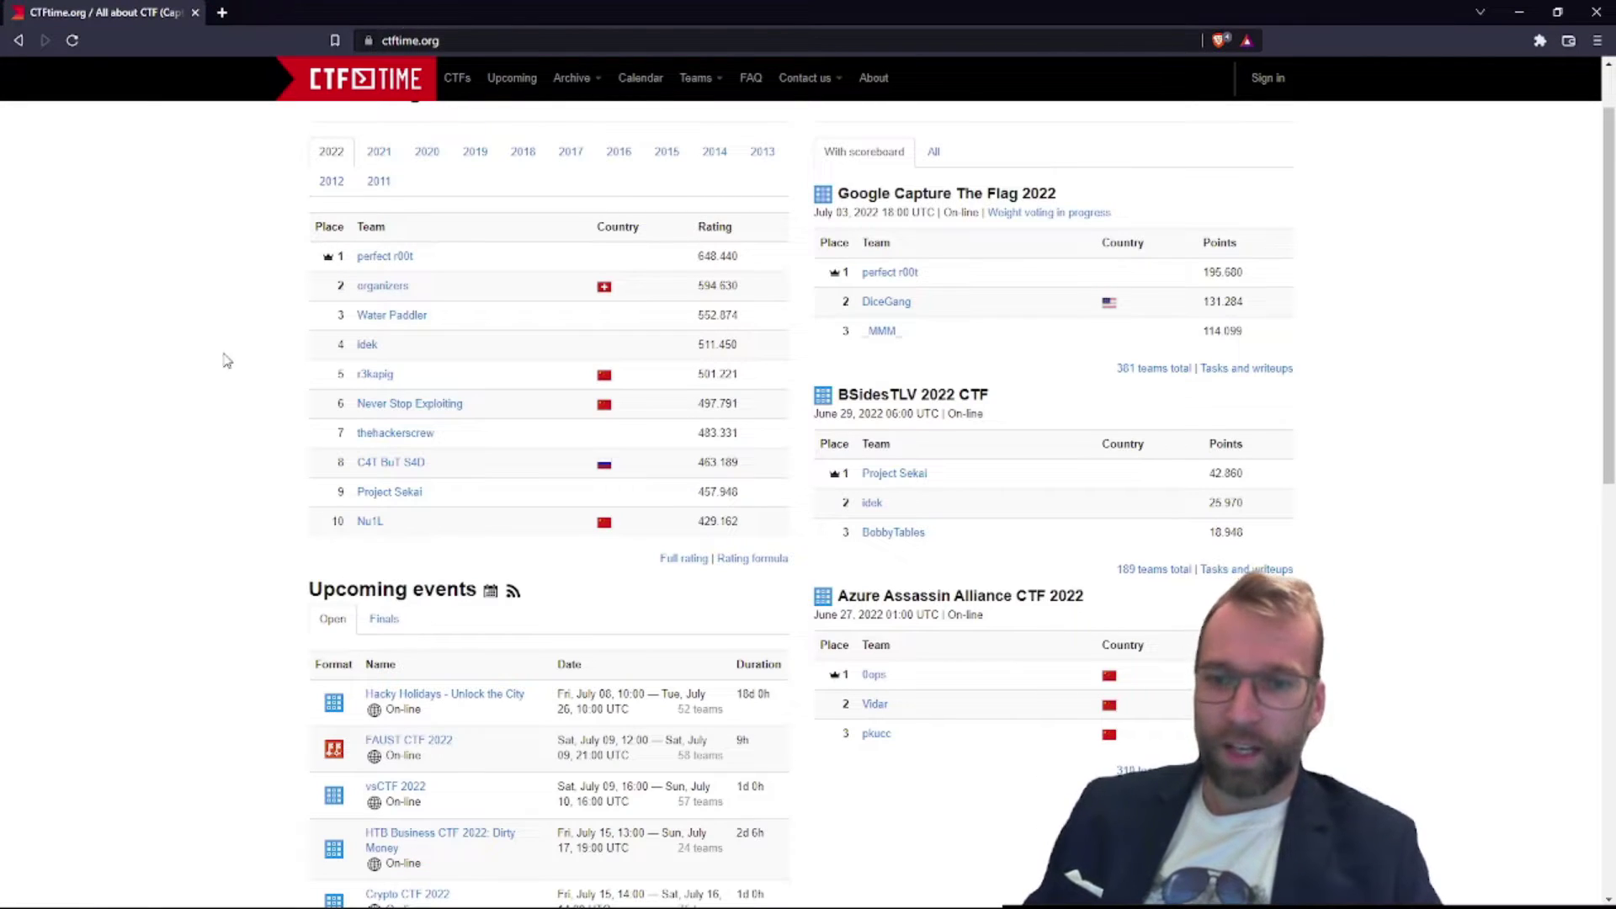
pyautogui.scroll(-2, 226, 361)
pyautogui.click(384, 366)
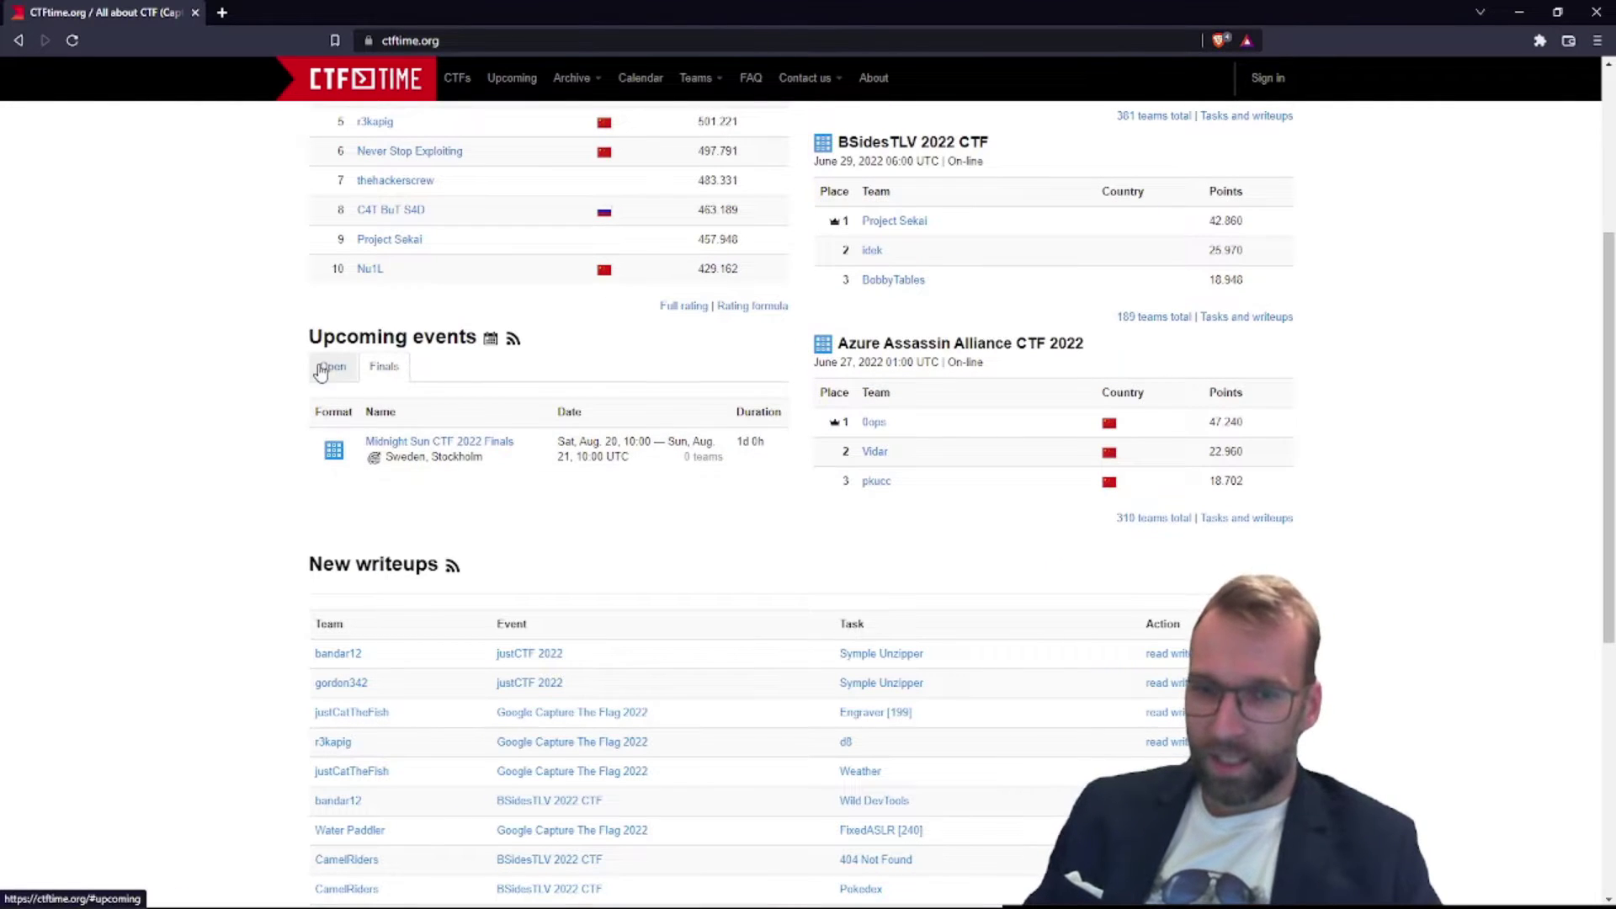
pyautogui.click(325, 369)
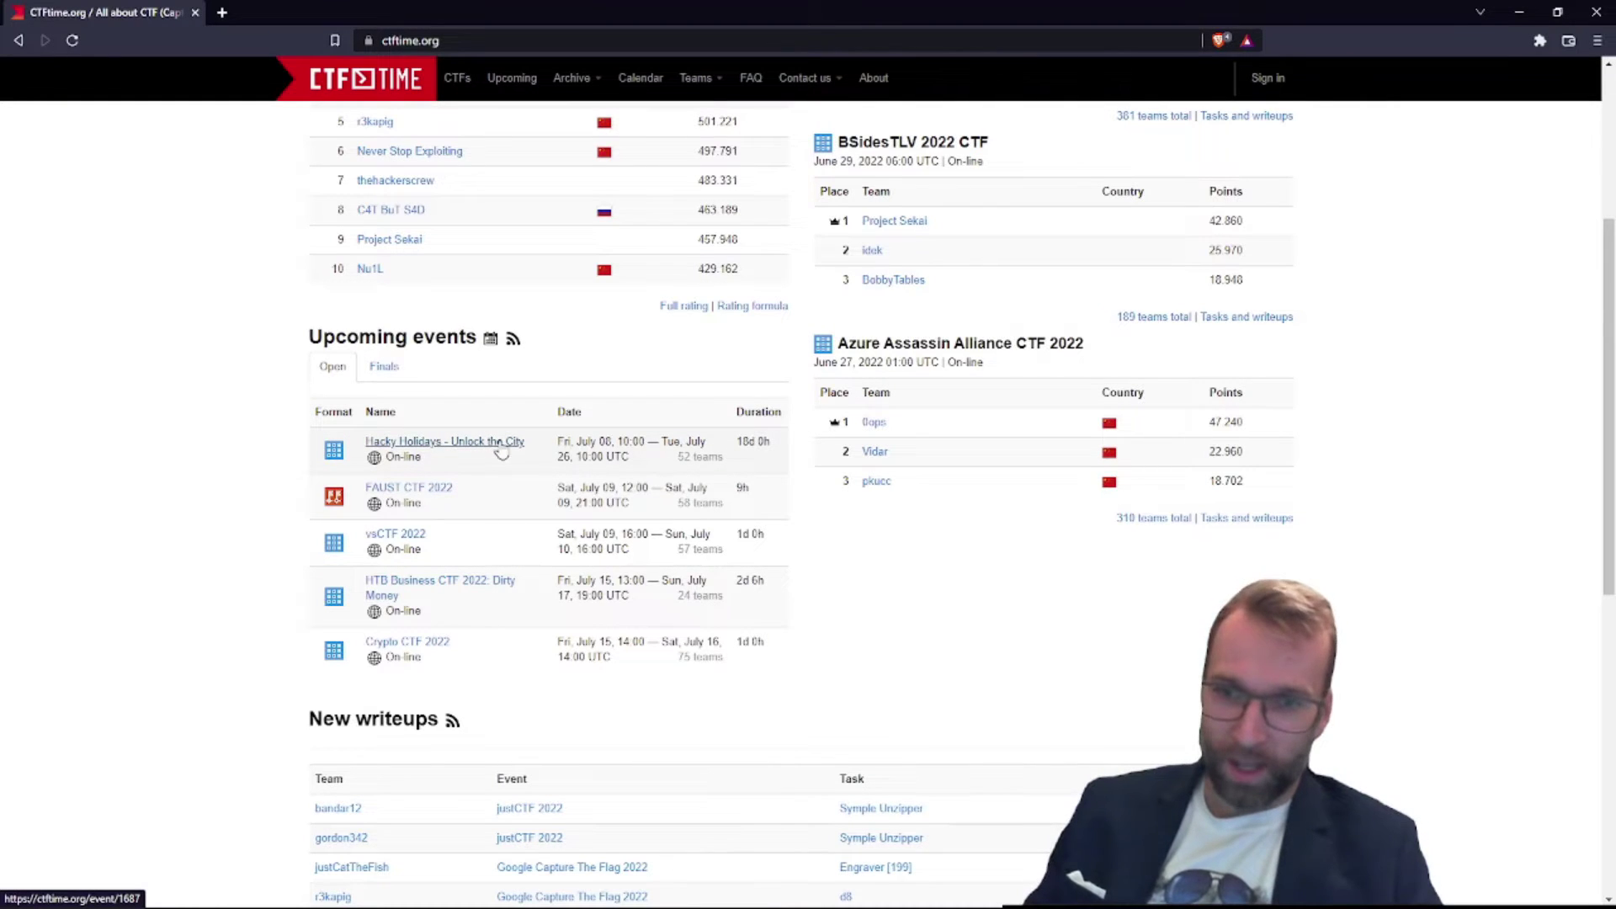
pyautogui.rightClick(502, 452)
# - Open the Hacky Holidays – Unlock the City event in a new tab, then its official 2022 site
pyautogui.click(537, 452)
pyautogui.hotkey('ctrl', 'Tab')
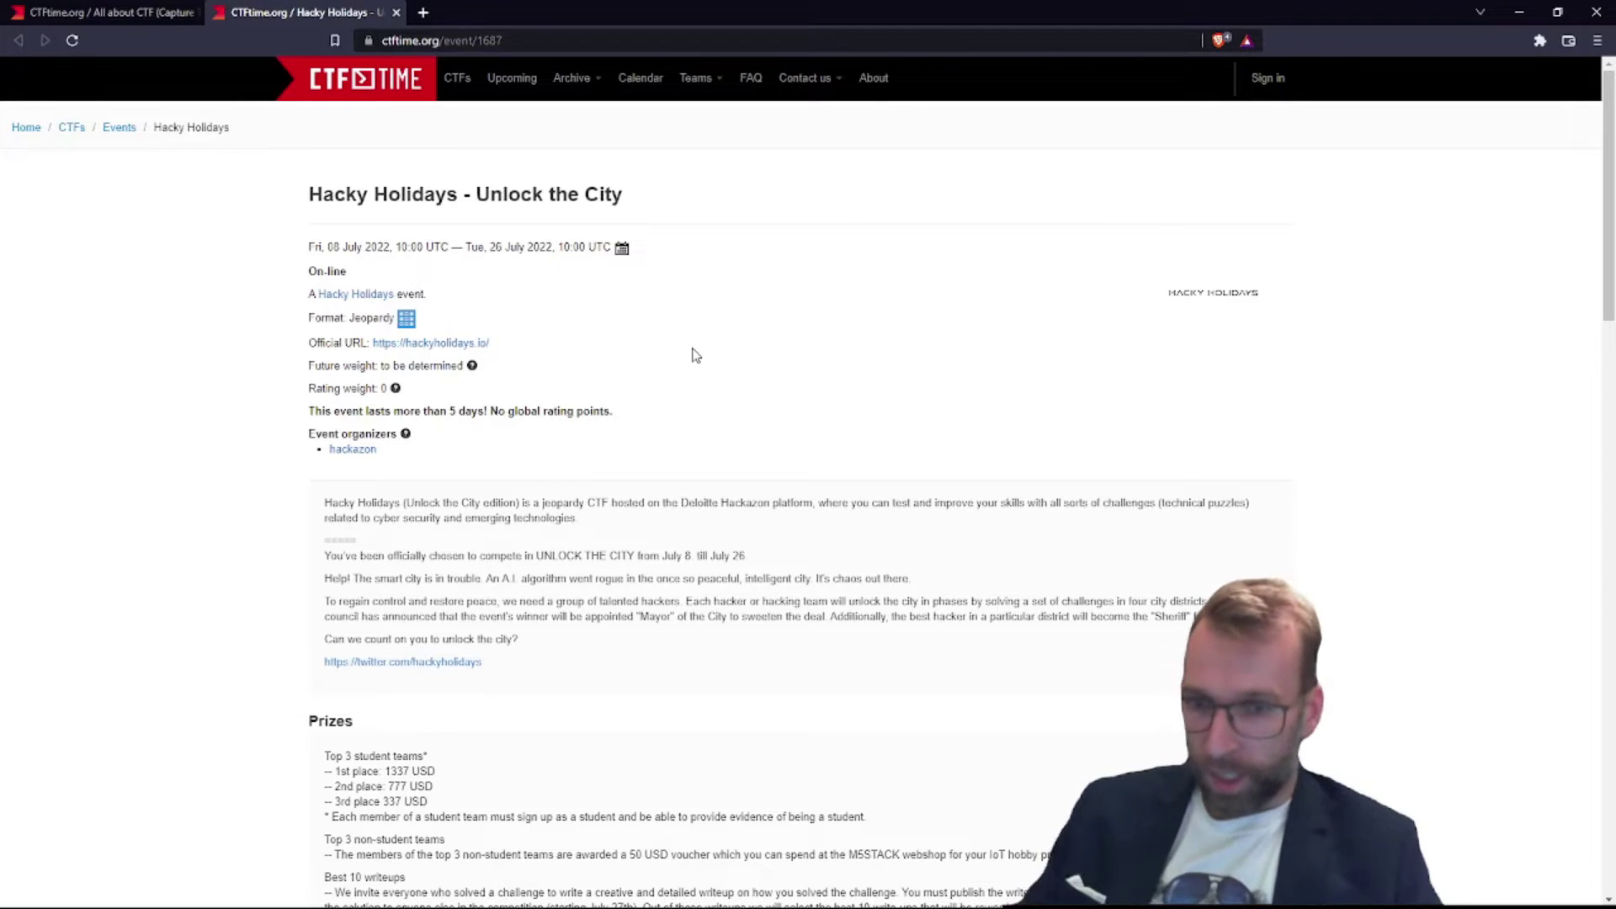
pyautogui.click(444, 345)
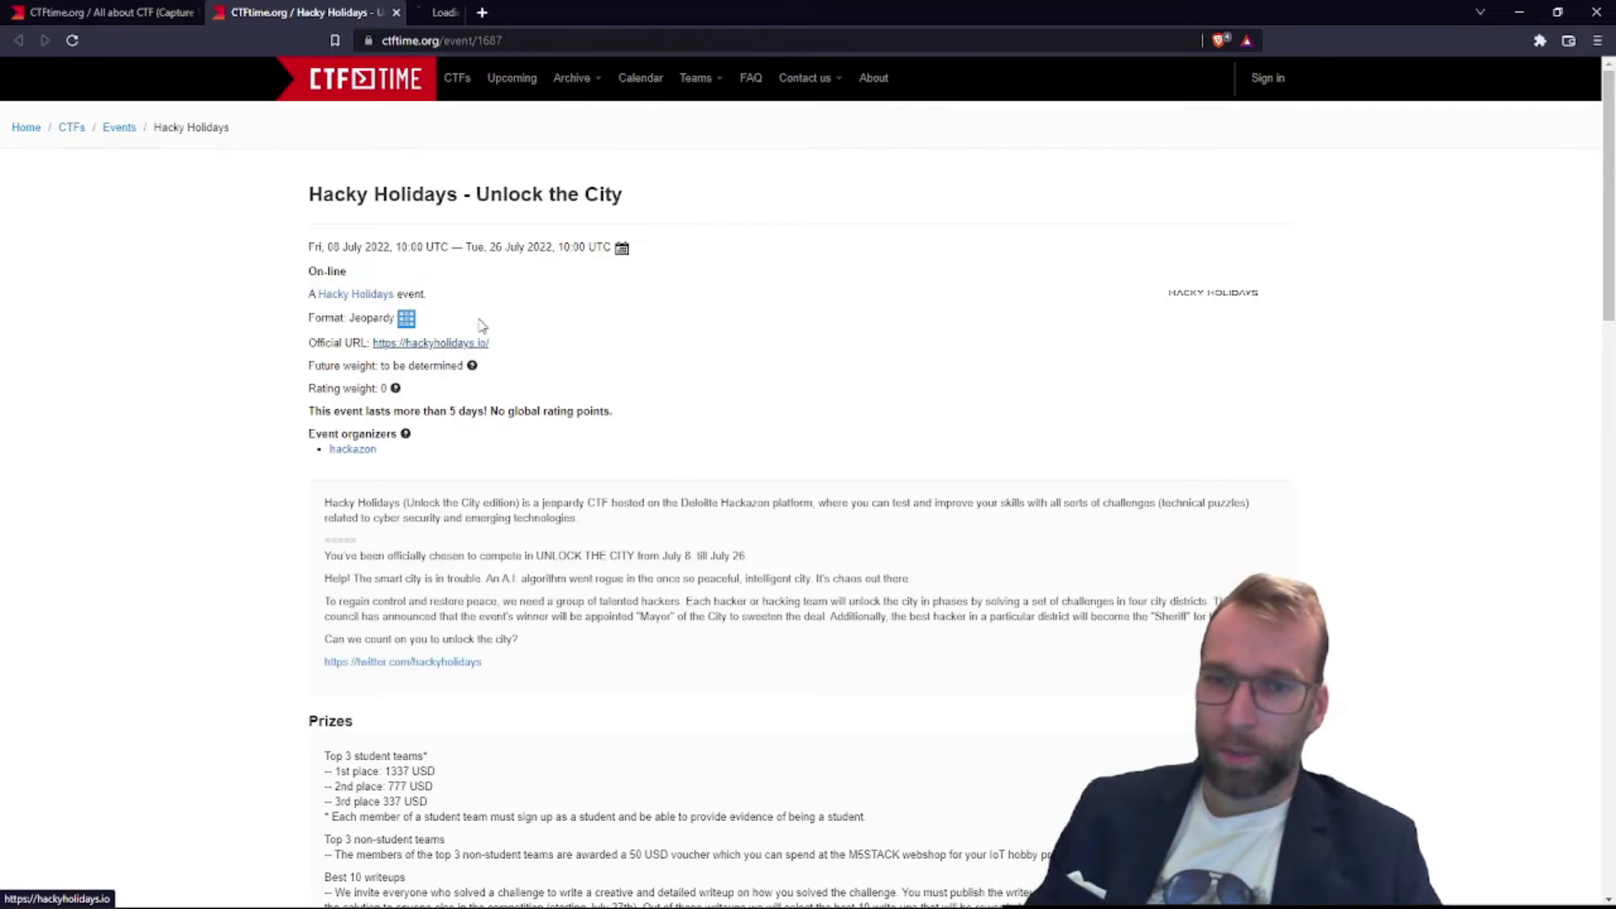
pyautogui.click(483, 12)
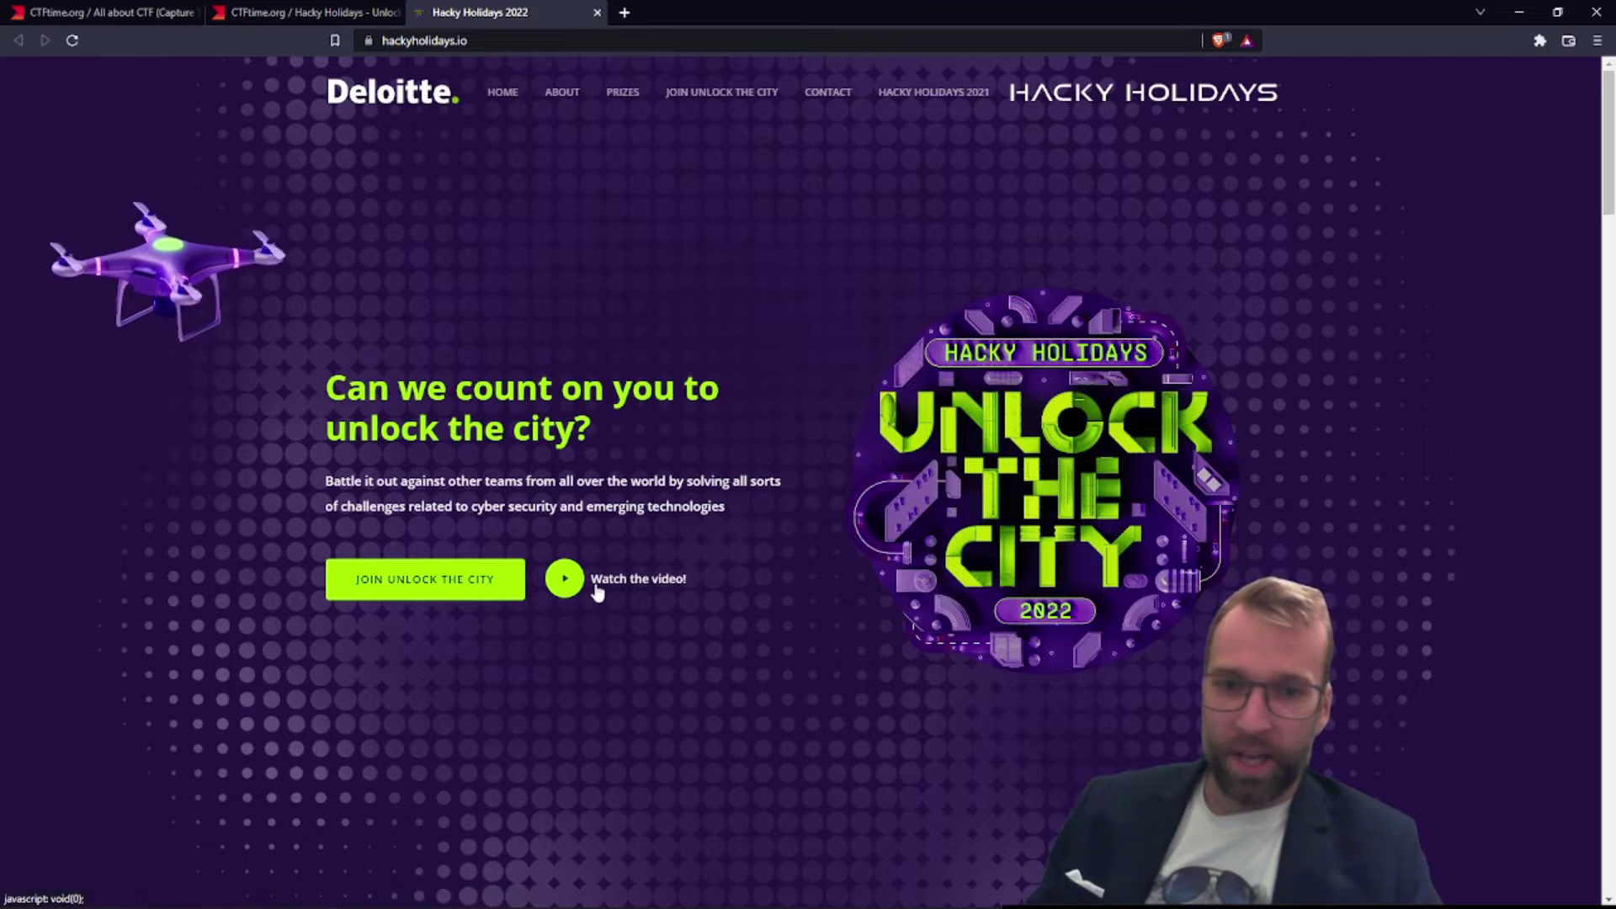
# - Open and dismiss the Unlock the City sign-up form, browse the page, then load the 2021 Space Race site
pyautogui.click(505, 583)
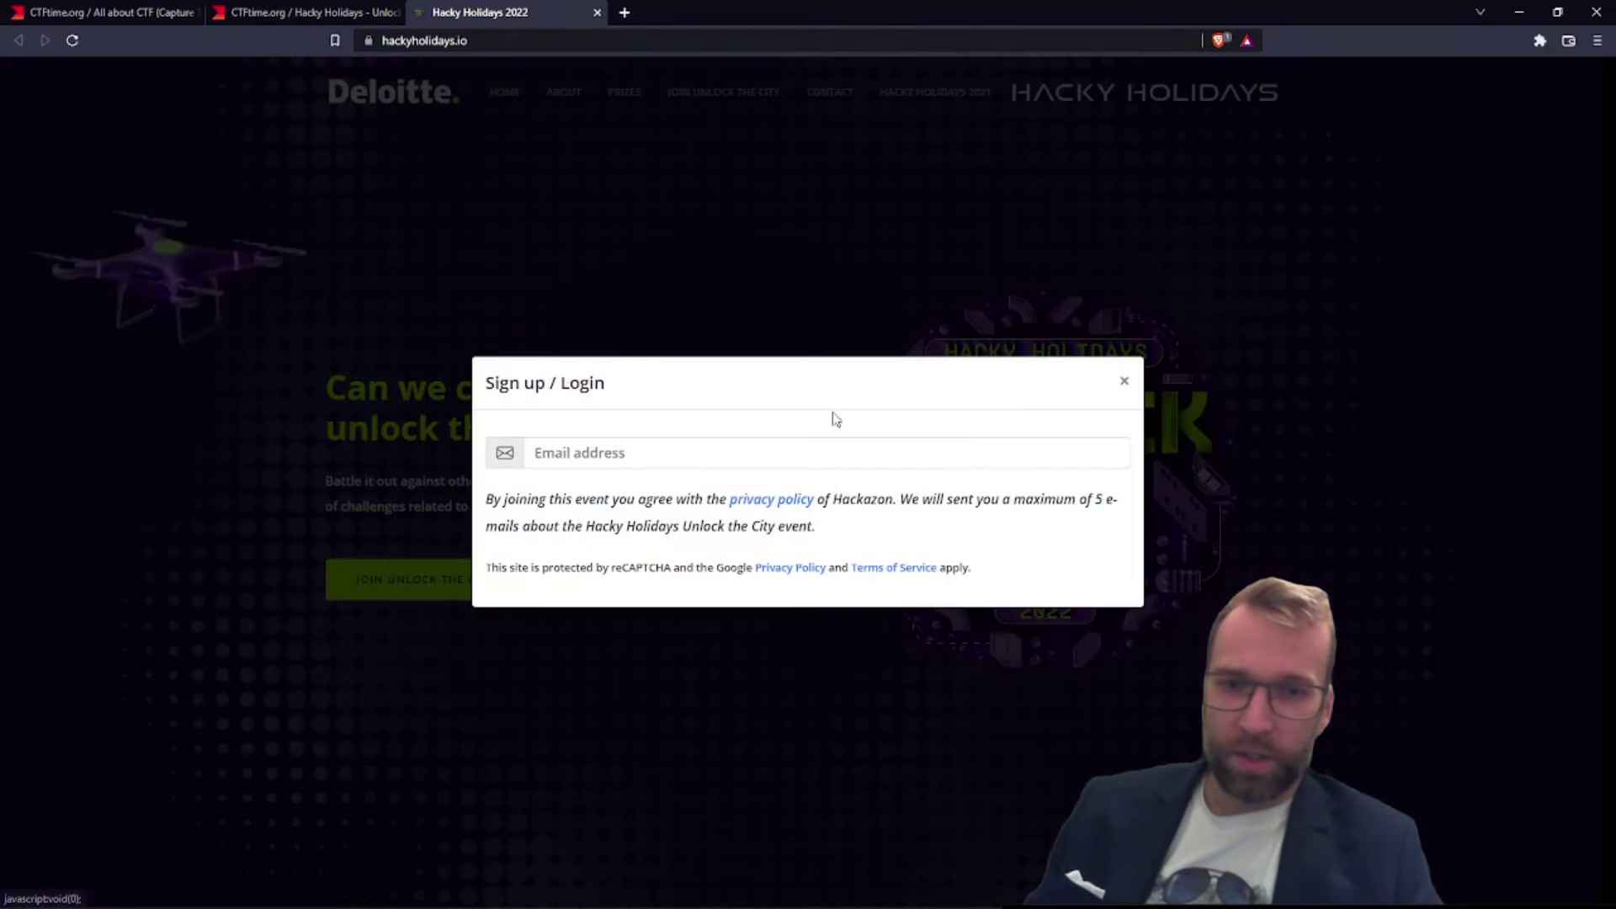
pyautogui.click(1127, 386)
pyautogui.scroll(-2, 696, 361)
pyautogui.scroll(-3, 655, 445)
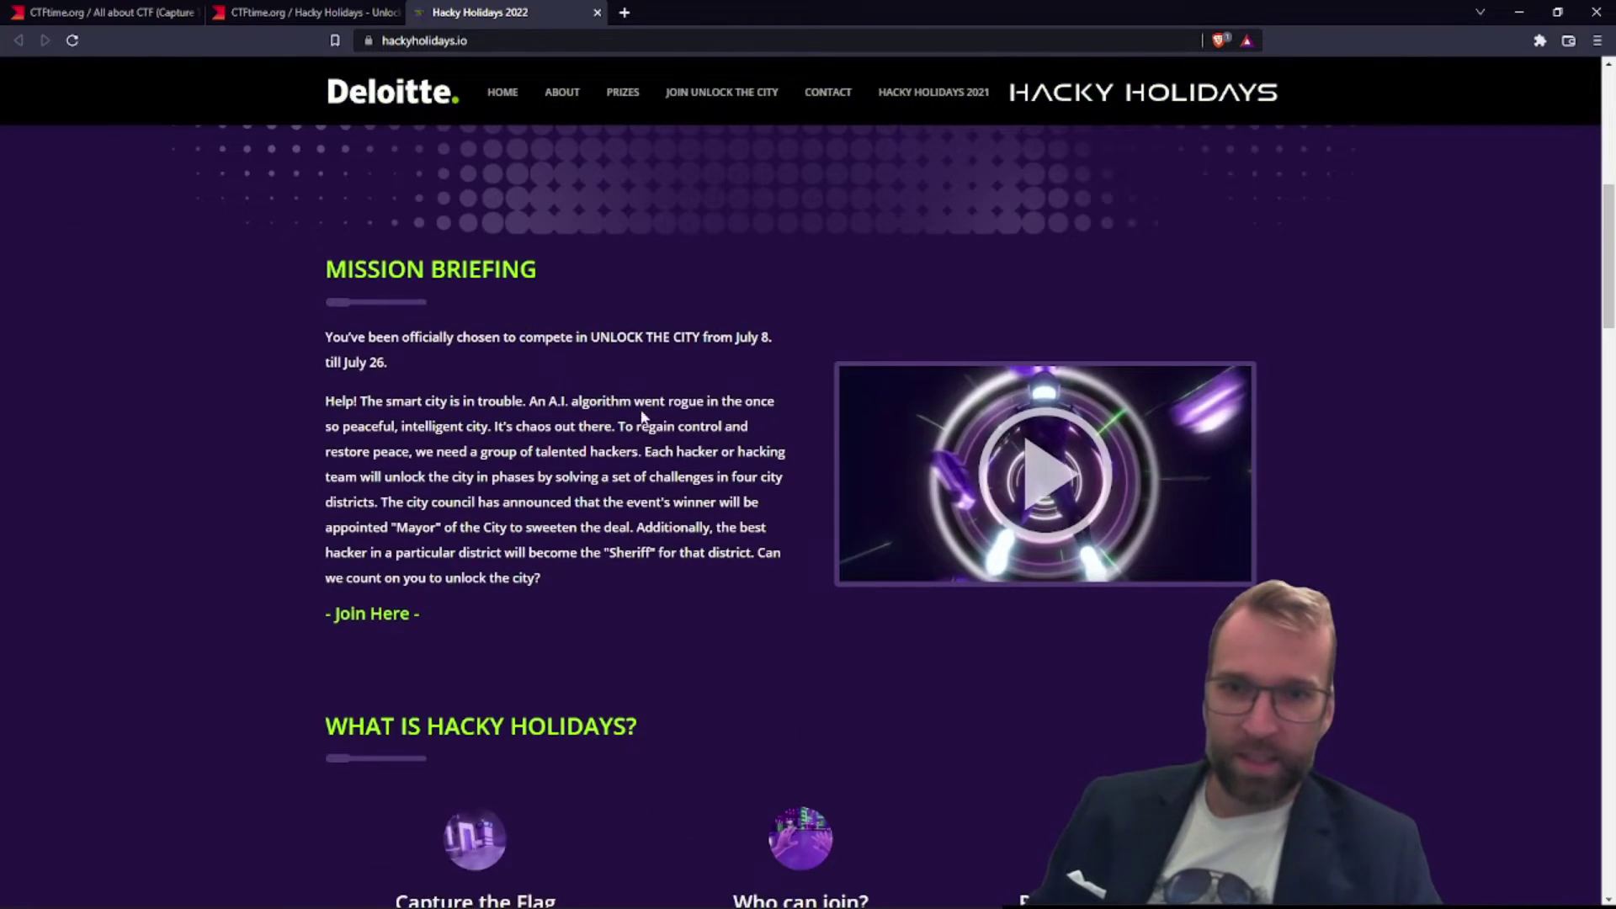
pyautogui.scroll(-3, 644, 436)
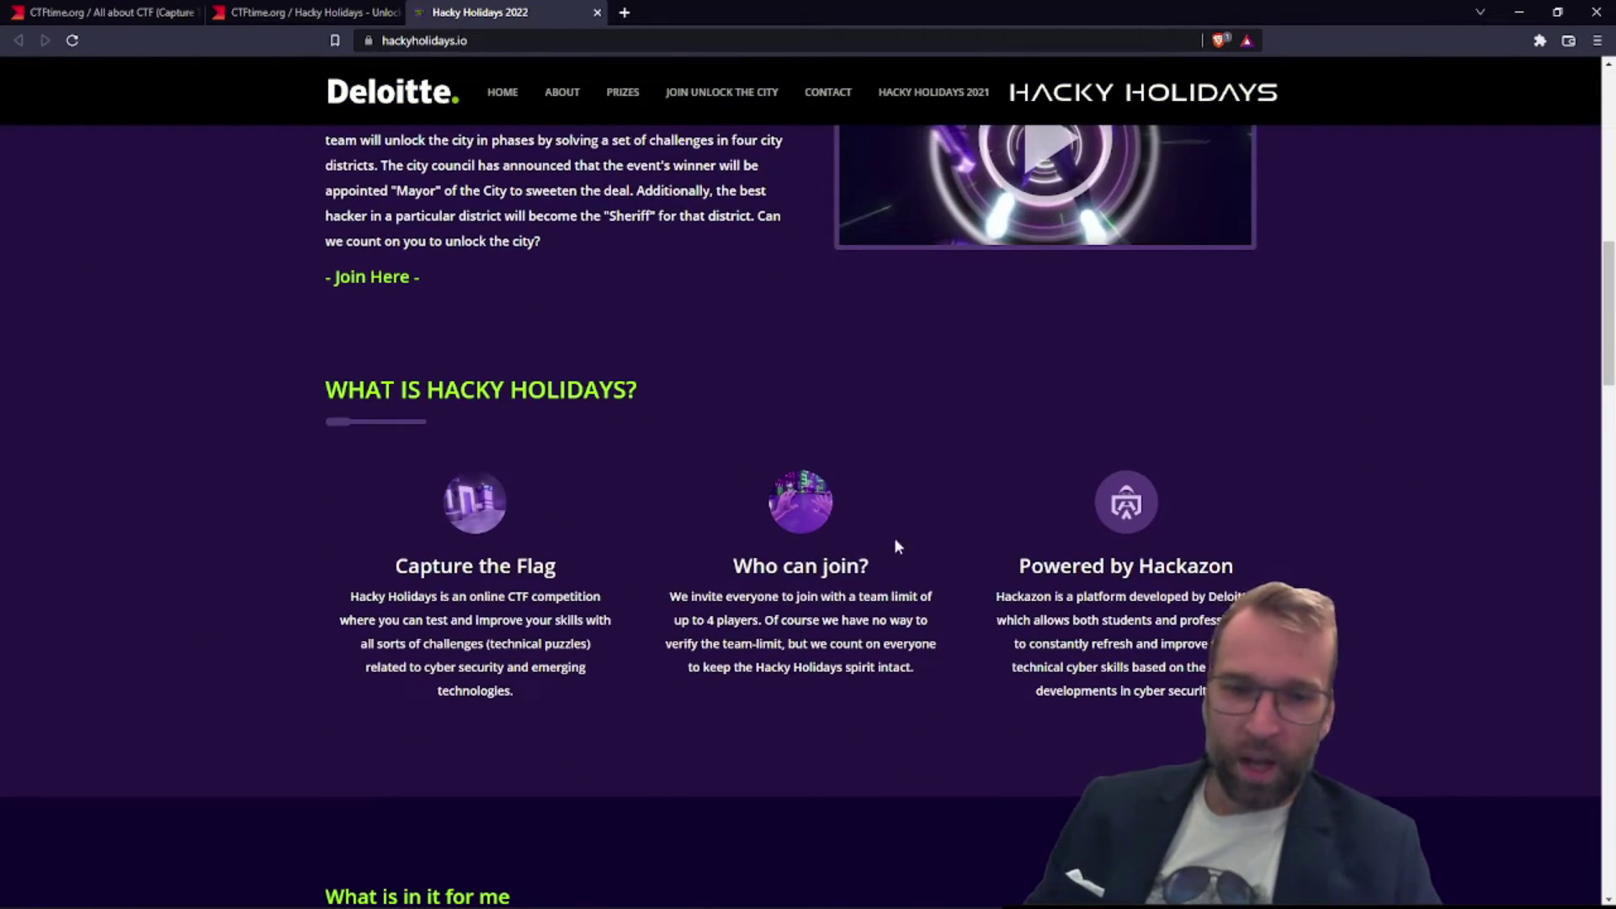
pyautogui.scroll(-4, 867, 444)
pyautogui.scroll(-5, 866, 445)
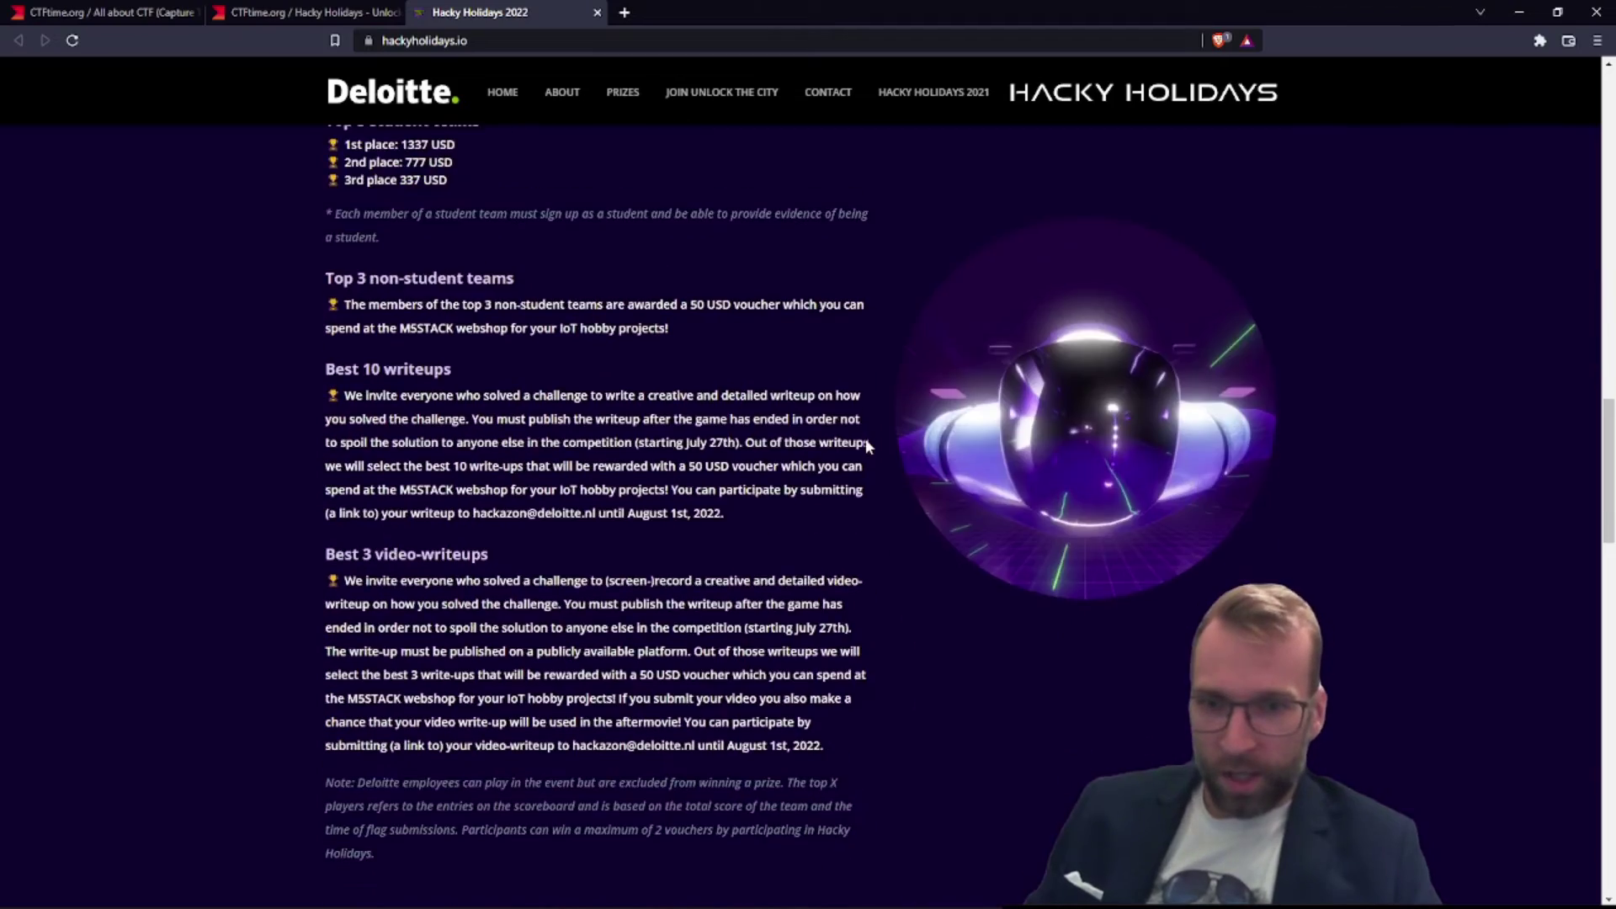
pyautogui.scroll(-6, 866, 444)
pyautogui.scroll(-1, 866, 441)
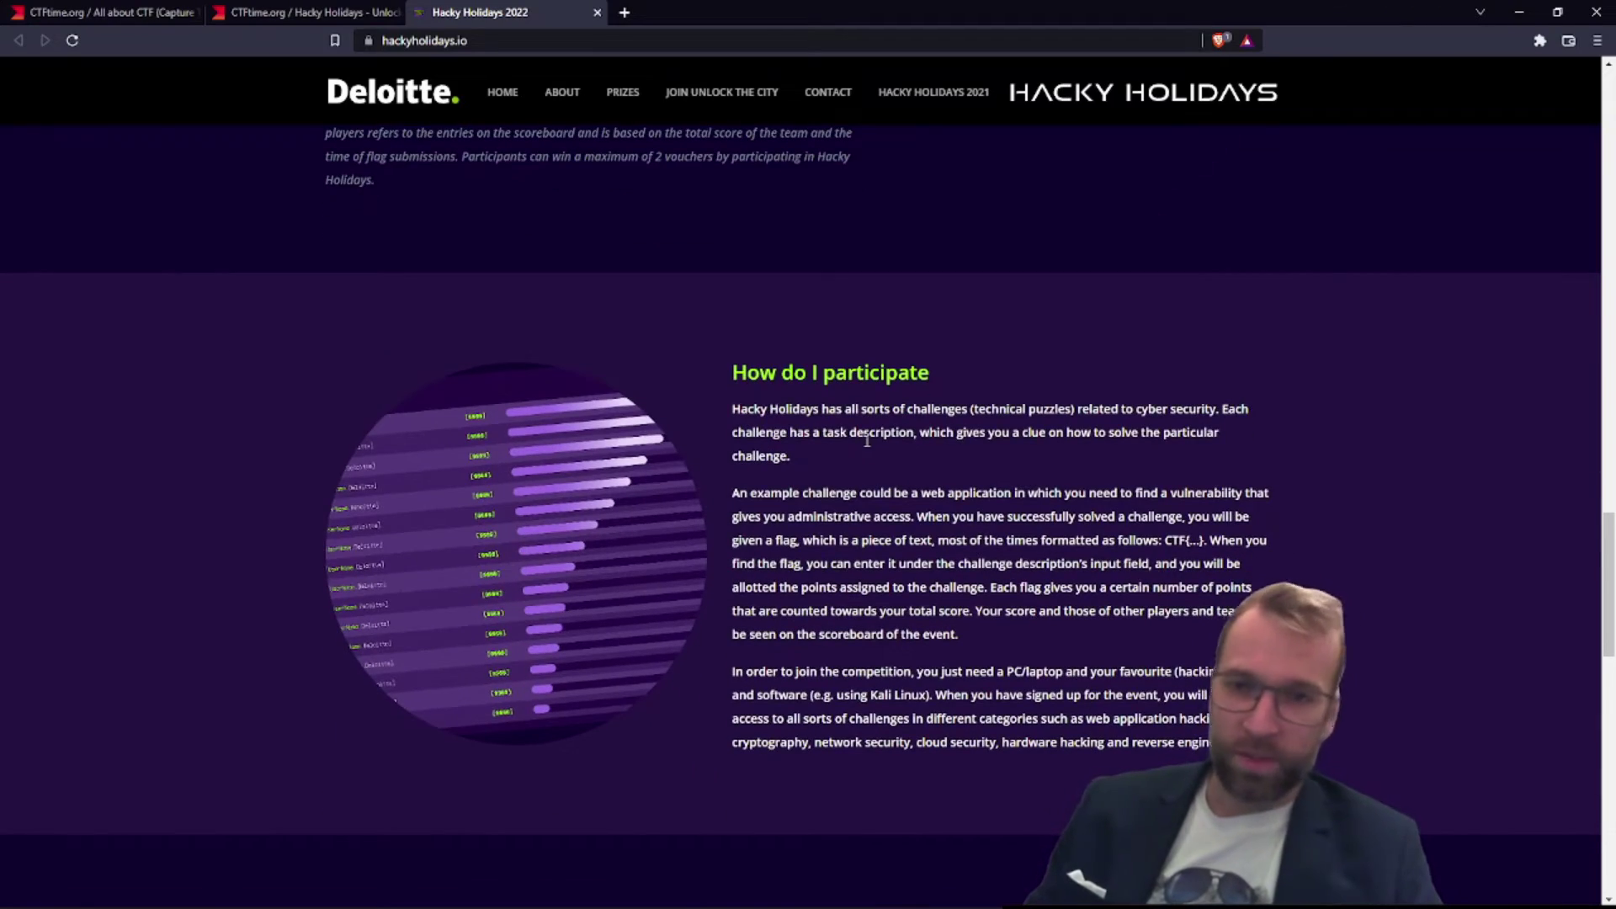
pyautogui.scroll(-1, 866, 439)
pyautogui.scroll(-5, 866, 442)
pyautogui.scroll(1, 866, 445)
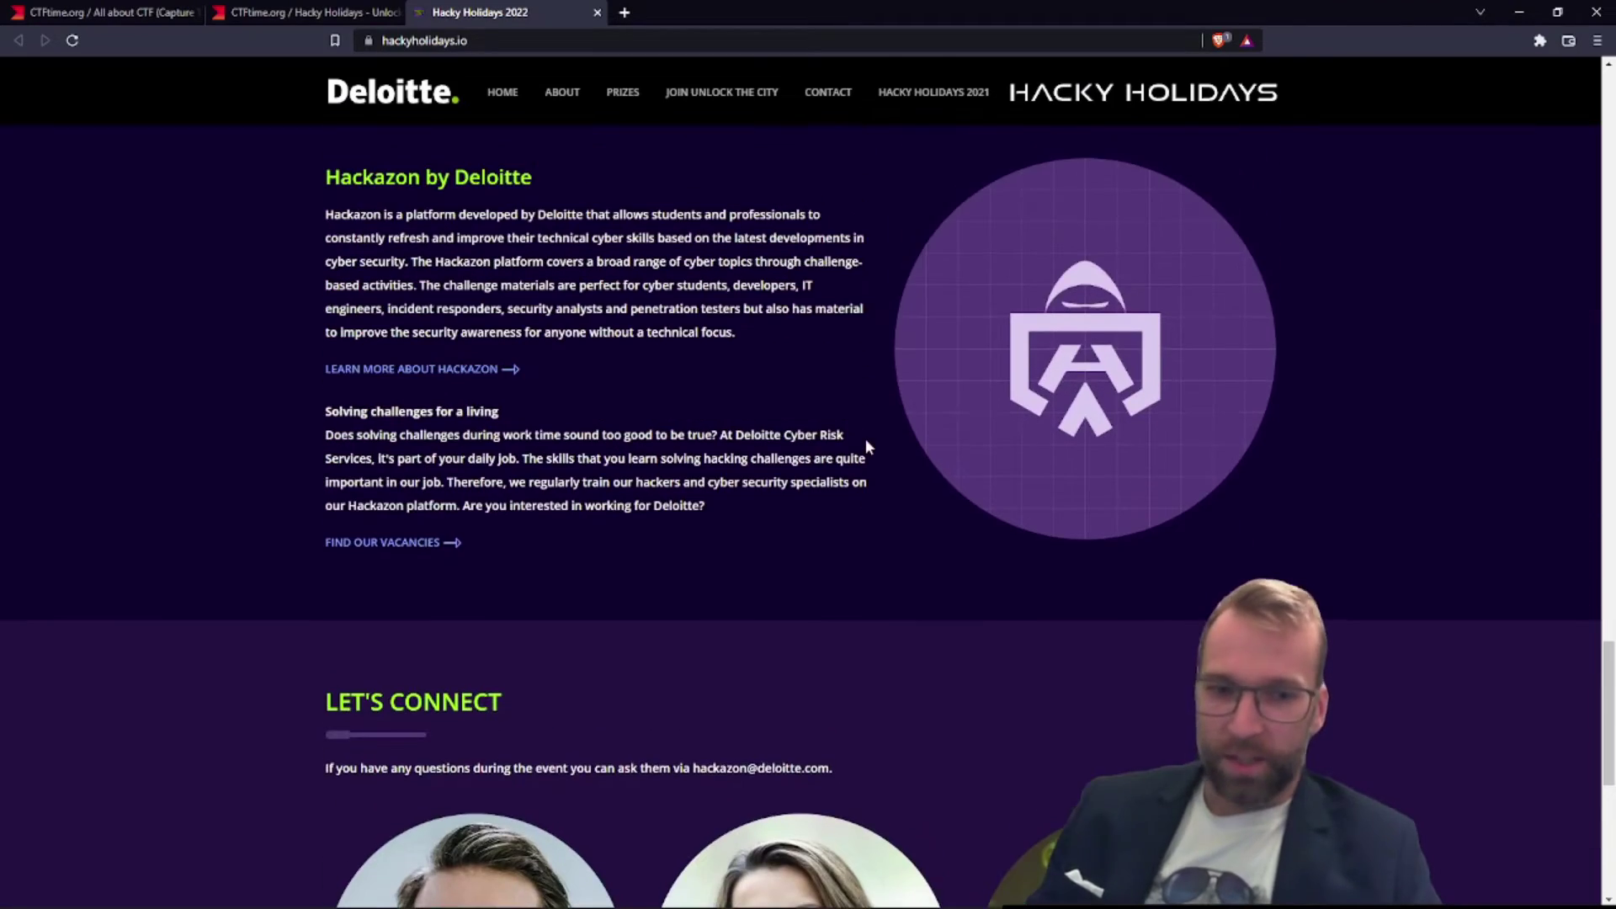
pyautogui.scroll(-2, 867, 446)
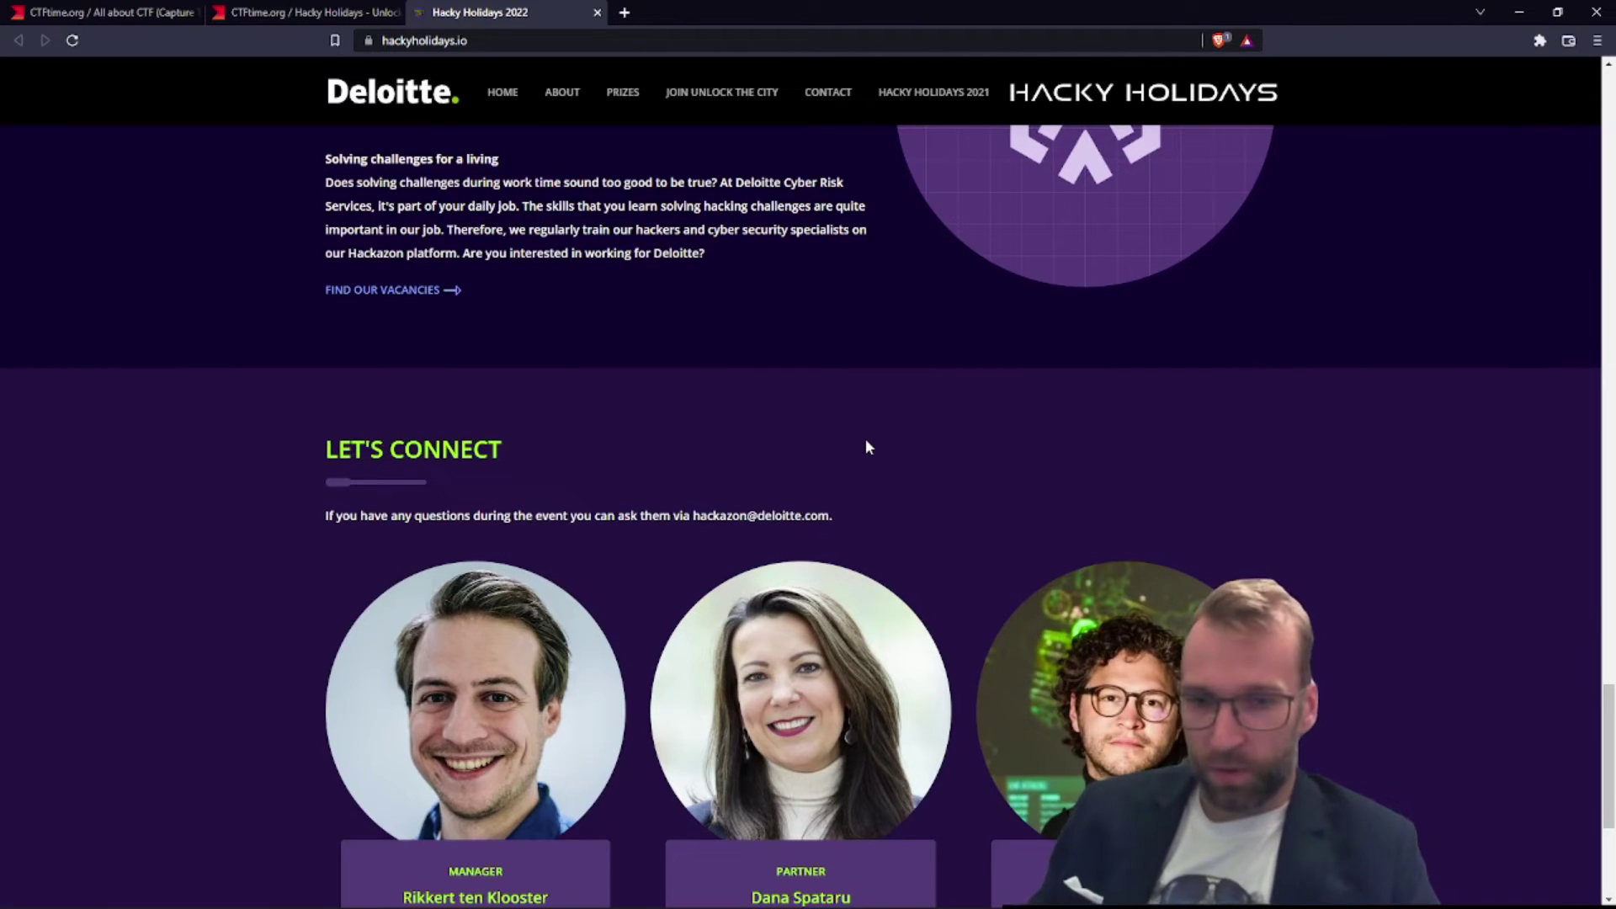
pyautogui.scroll(-2, 644, 274)
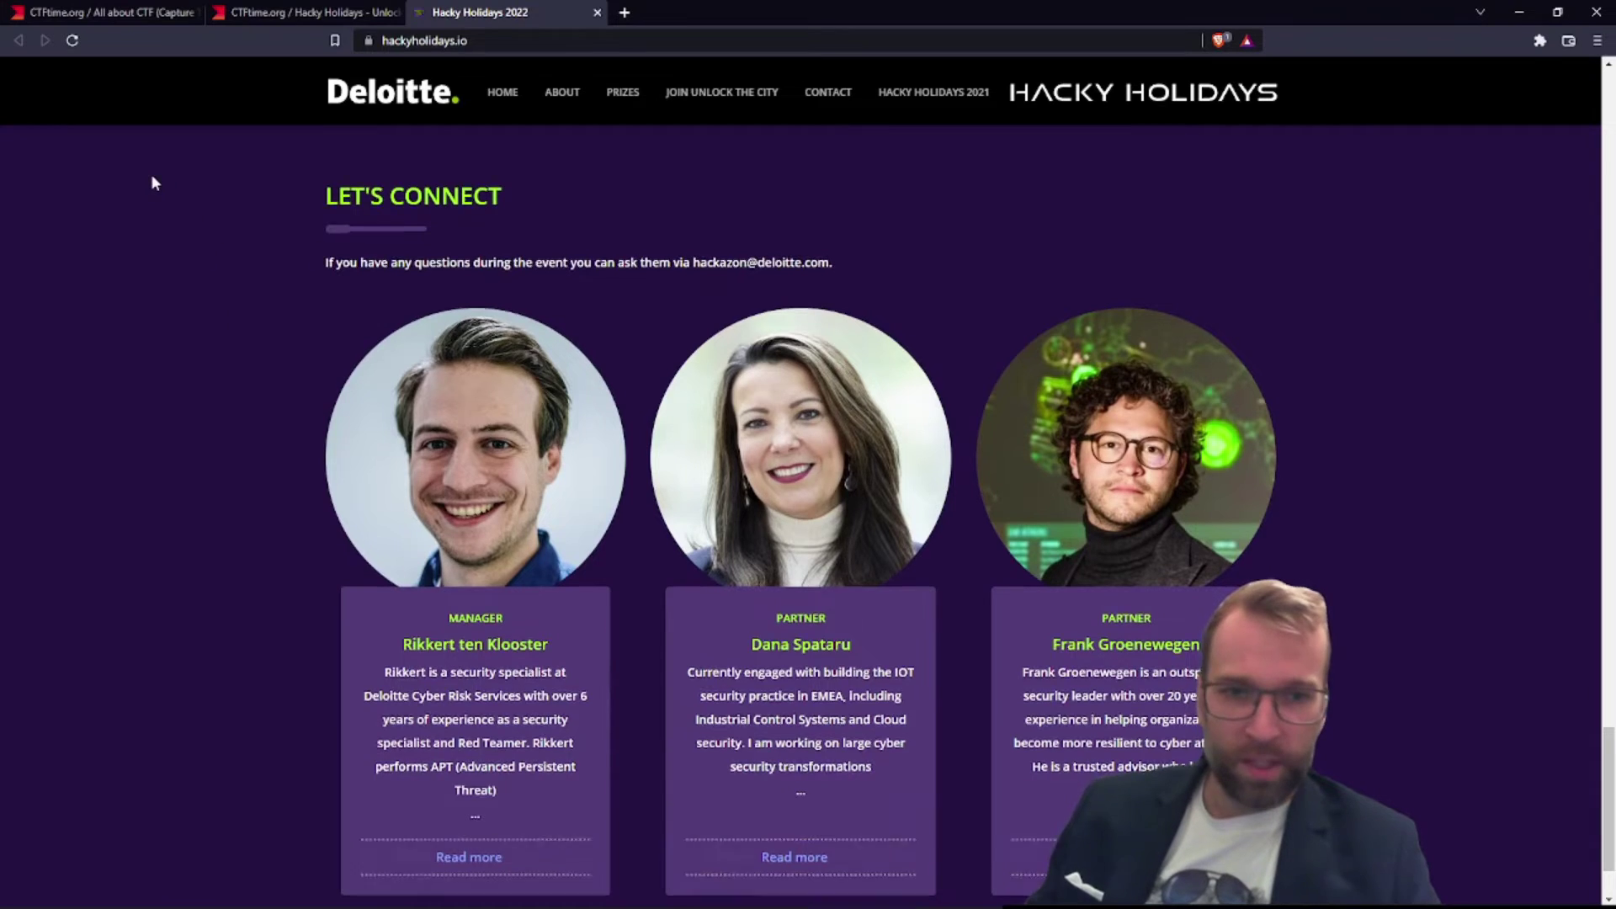
pyautogui.scroll(-1, 158, 188)
pyautogui.scroll(1, 158, 188)
pyautogui.scroll(4, 158, 188)
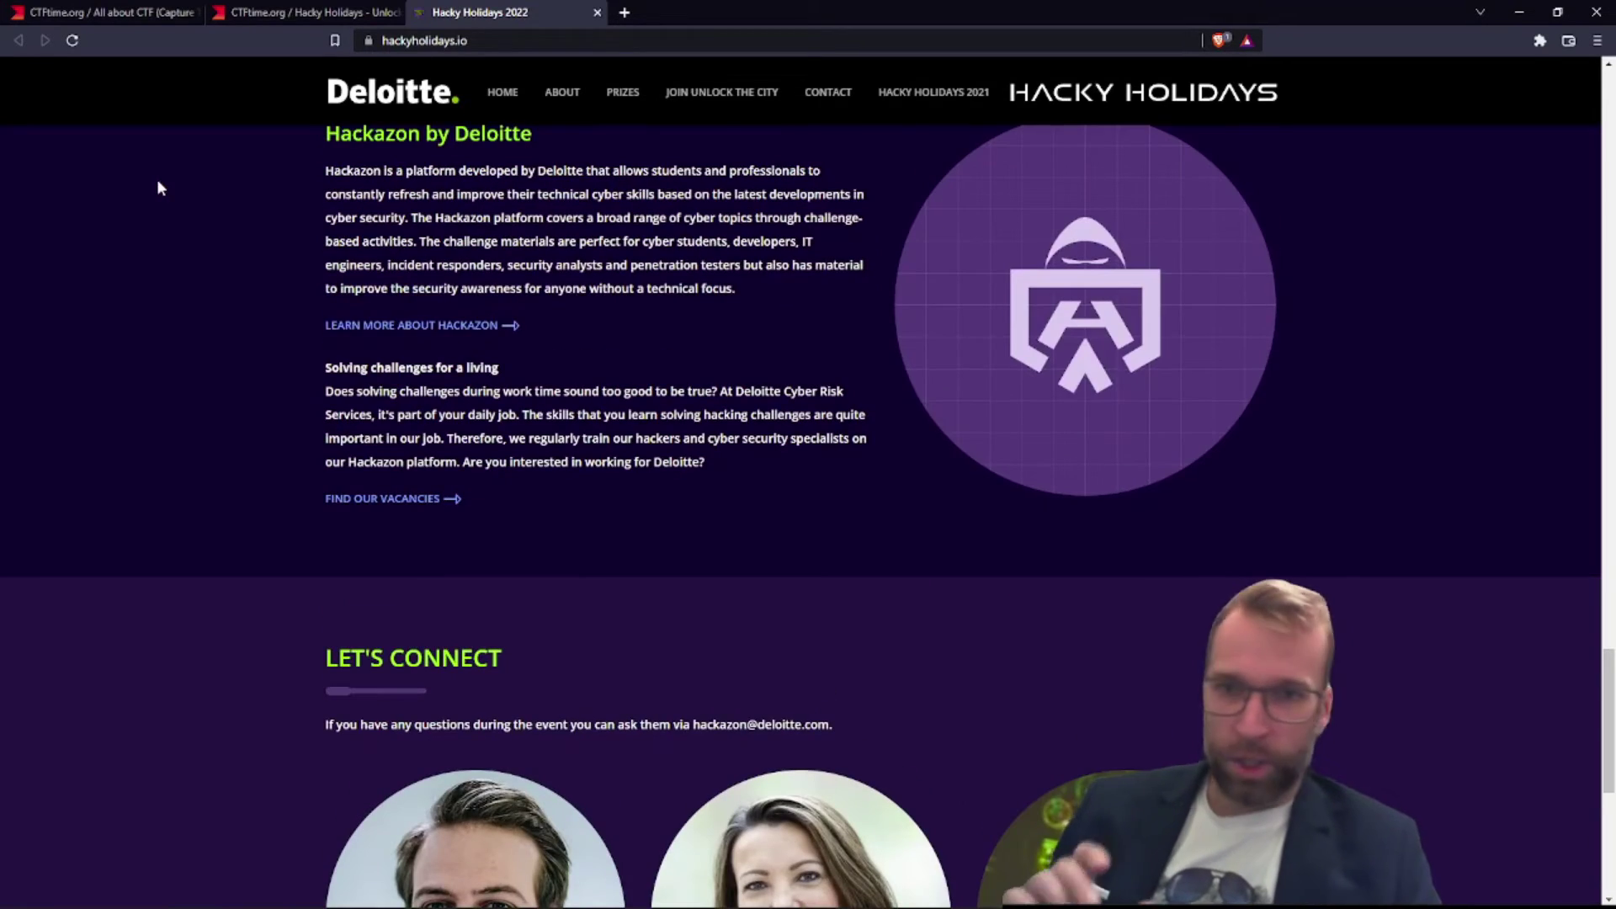
pyautogui.scroll(5, 157, 189)
pyautogui.scroll(5, 158, 188)
pyautogui.scroll(-3, 157, 187)
pyautogui.scroll(7, 157, 188)
pyautogui.scroll(7, 157, 187)
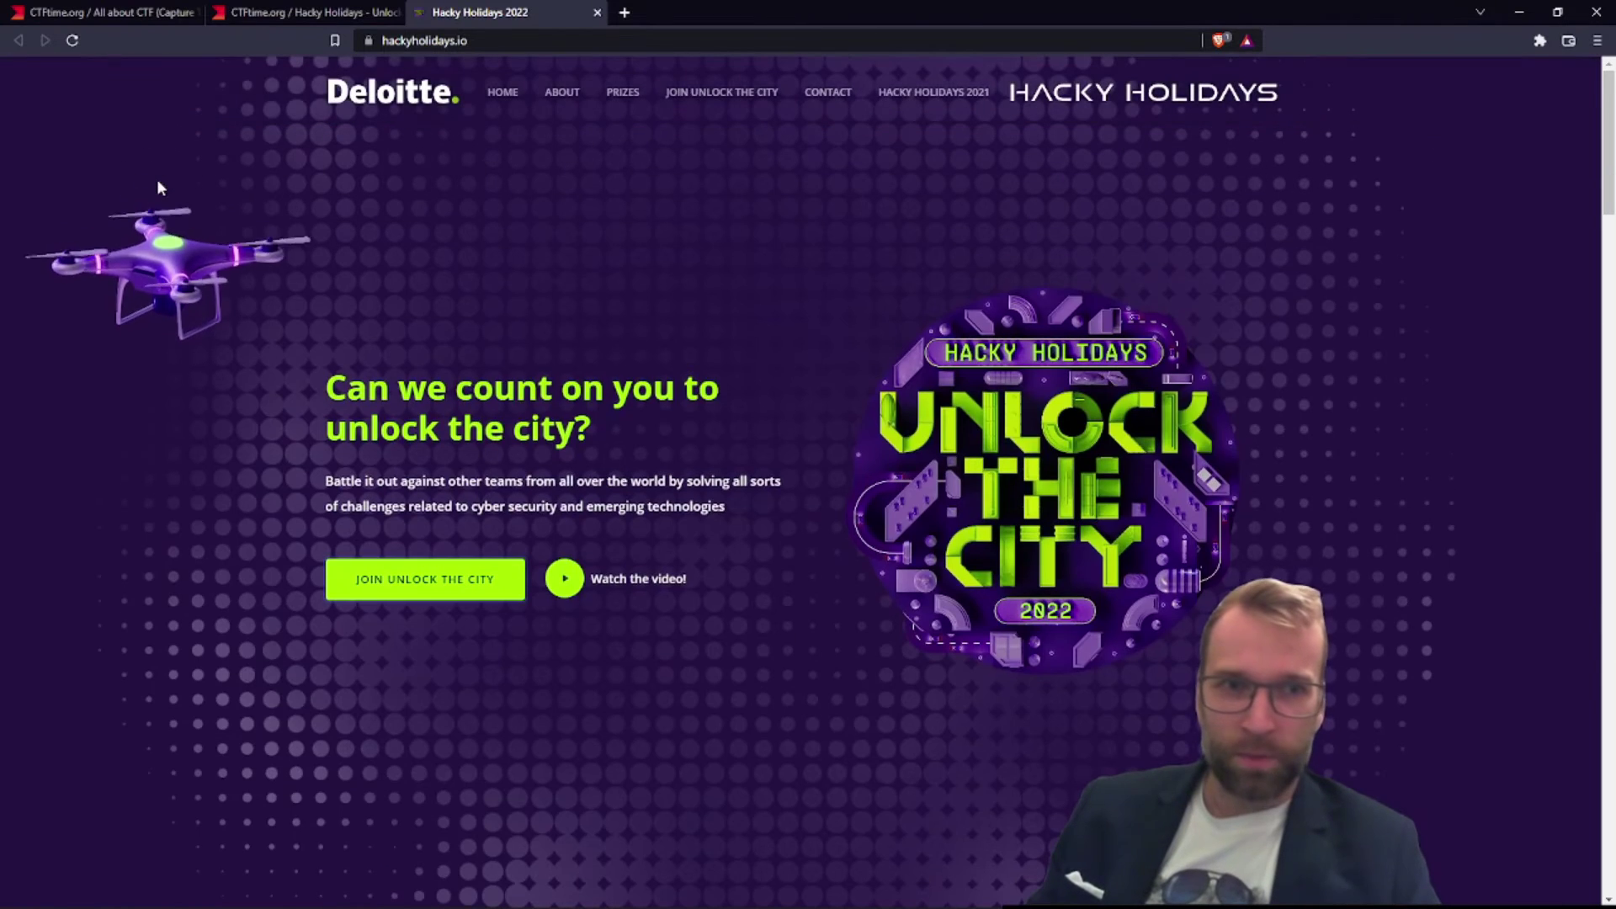
pyautogui.click(935, 93)
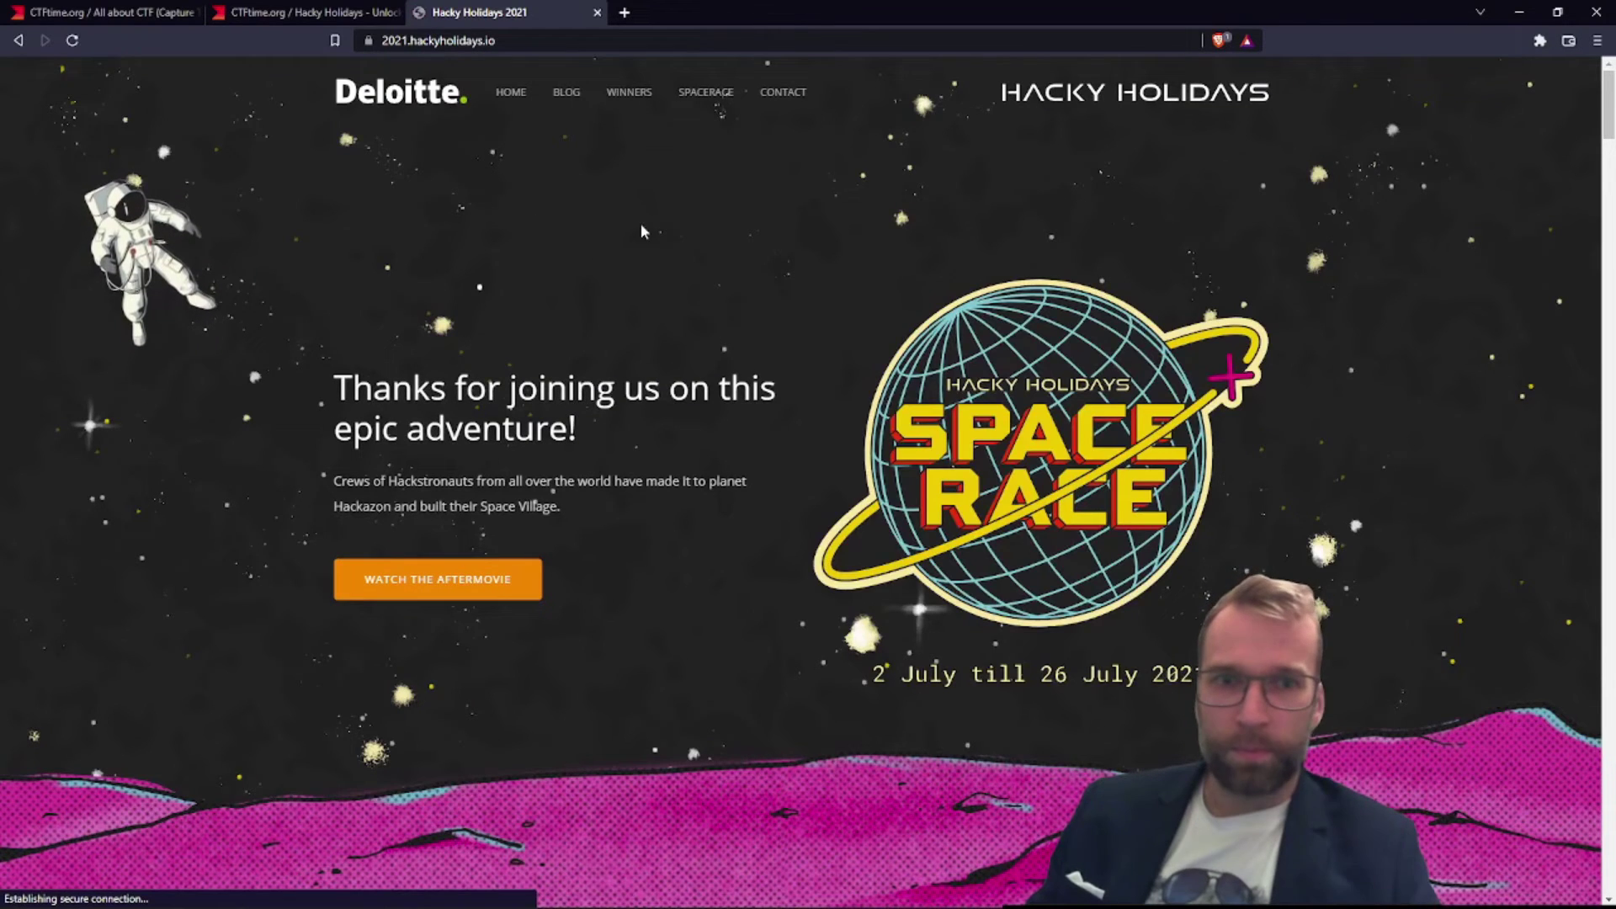
pyautogui.scroll(-5, 640, 224)
pyautogui.scroll(-5, 640, 223)
pyautogui.scroll(-5, 640, 228)
pyautogui.scroll(-10, 640, 231)
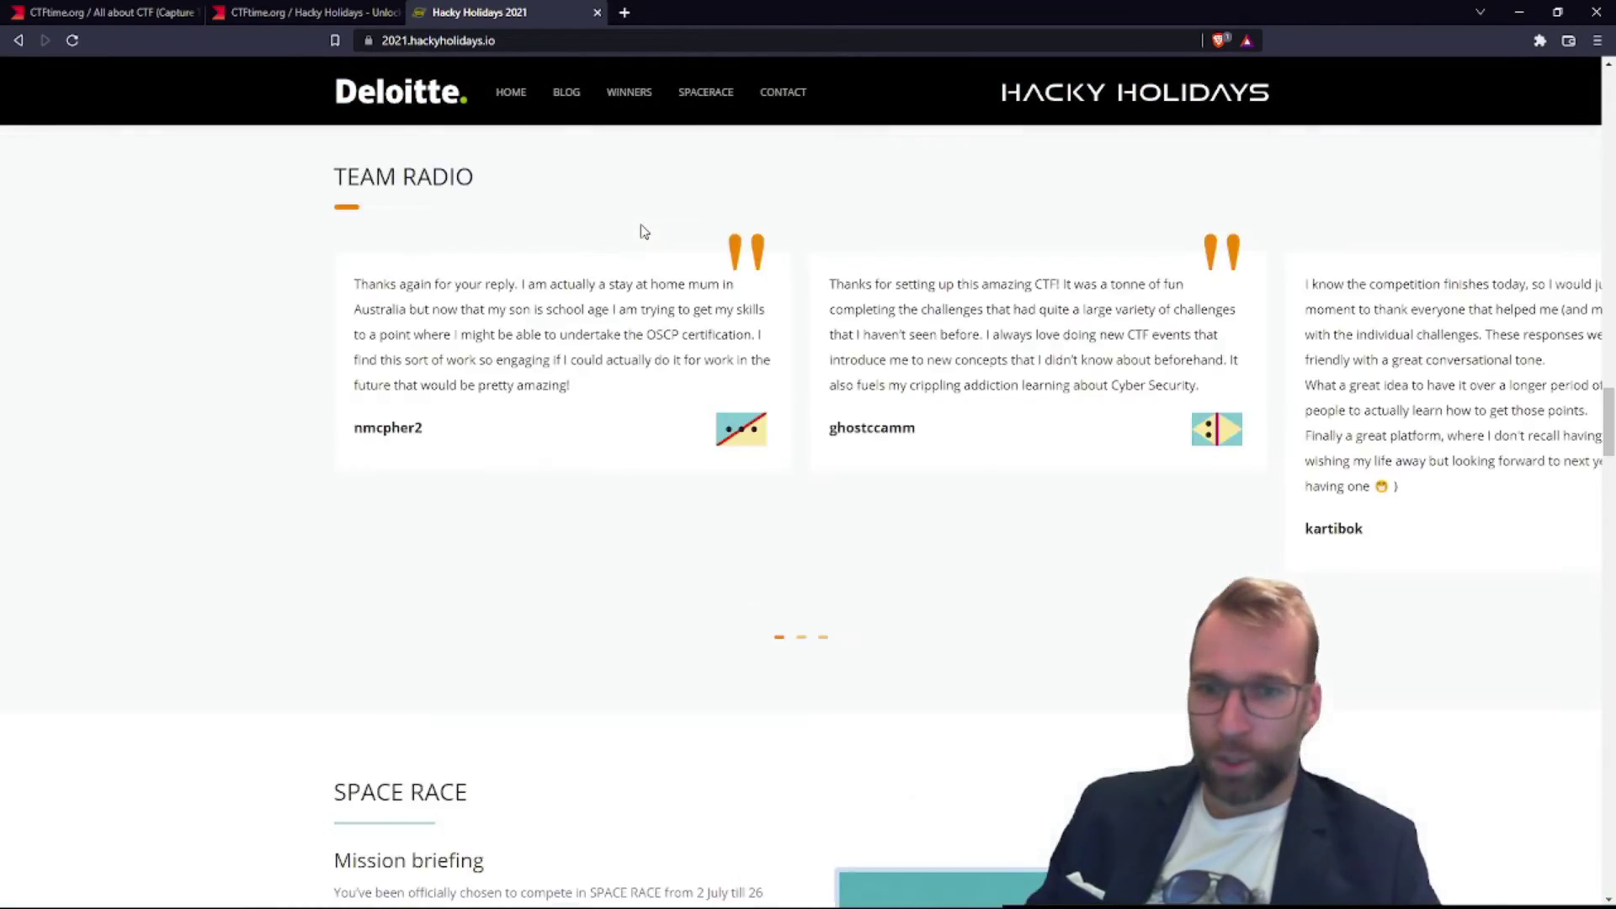
pyautogui.scroll(3, 640, 231)
pyautogui.scroll(2, 640, 231)
pyautogui.scroll(-5, 640, 232)
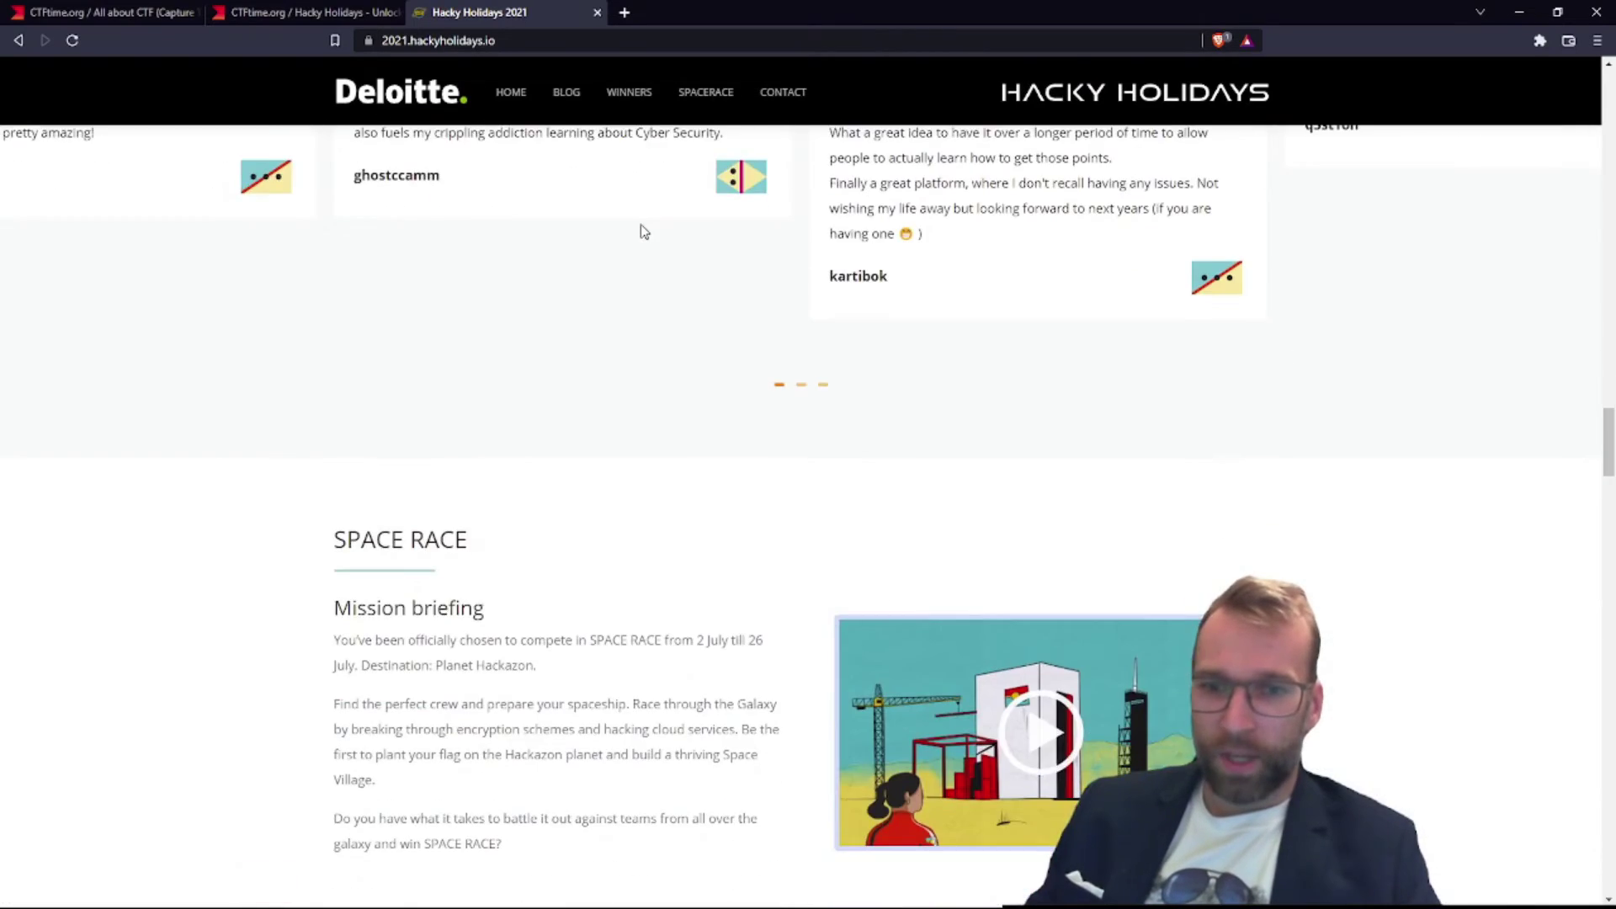
pyautogui.scroll(-5, 640, 231)
pyautogui.scroll(-5, 641, 231)
pyautogui.scroll(-5, 639, 231)
pyautogui.scroll(-5, 641, 231)
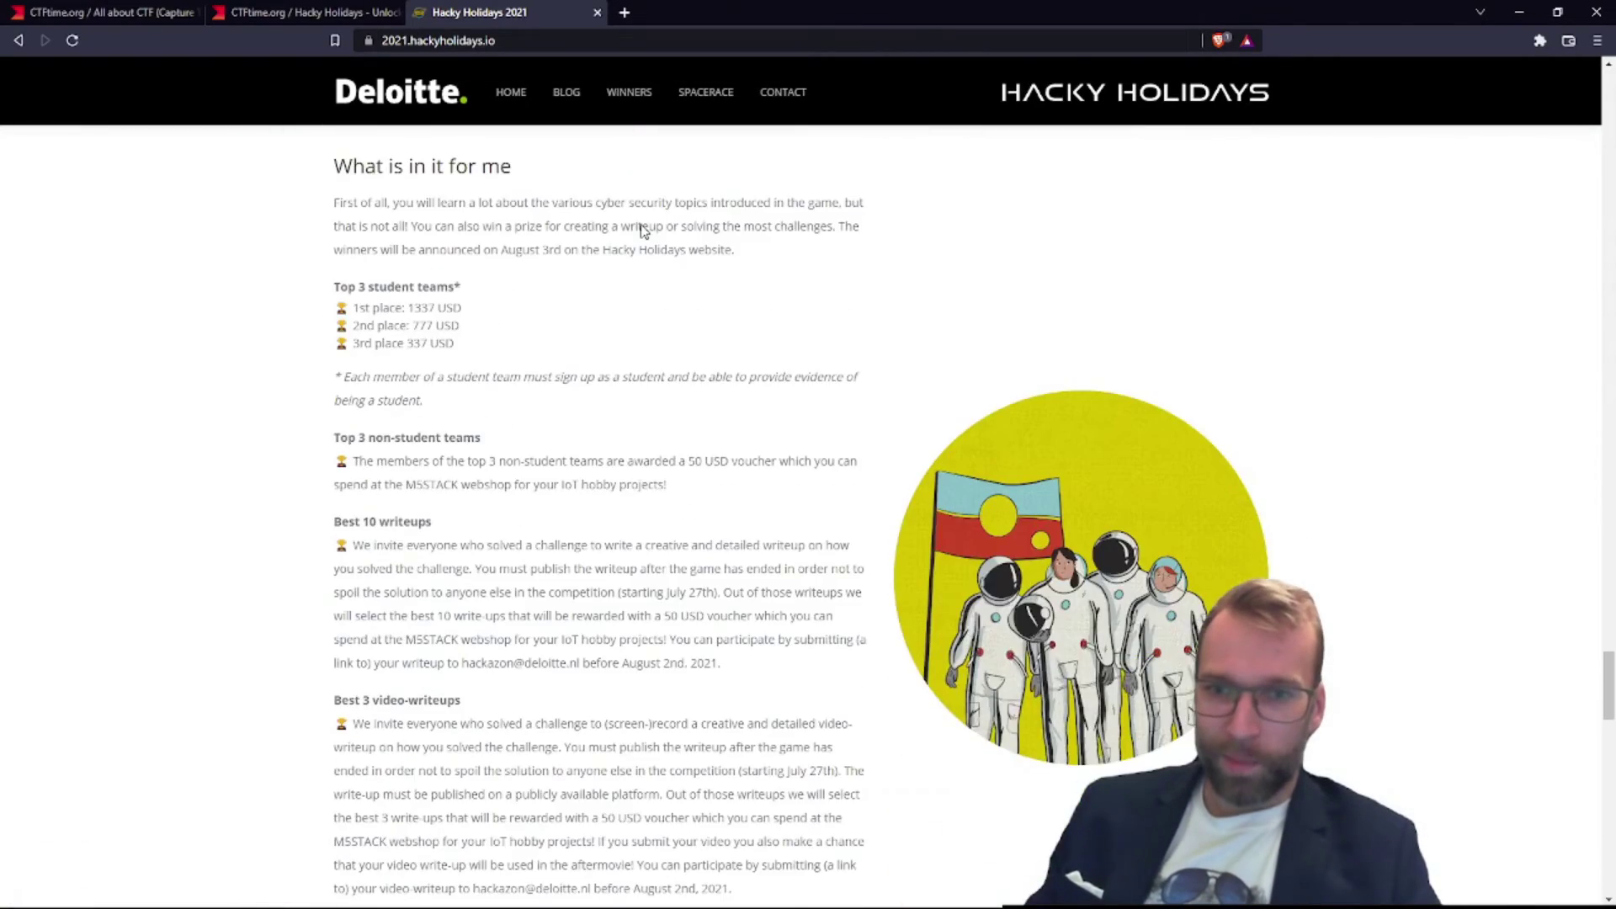
pyautogui.scroll(4, 642, 224)
pyautogui.scroll(-5, 640, 231)
pyautogui.scroll(-5, 641, 232)
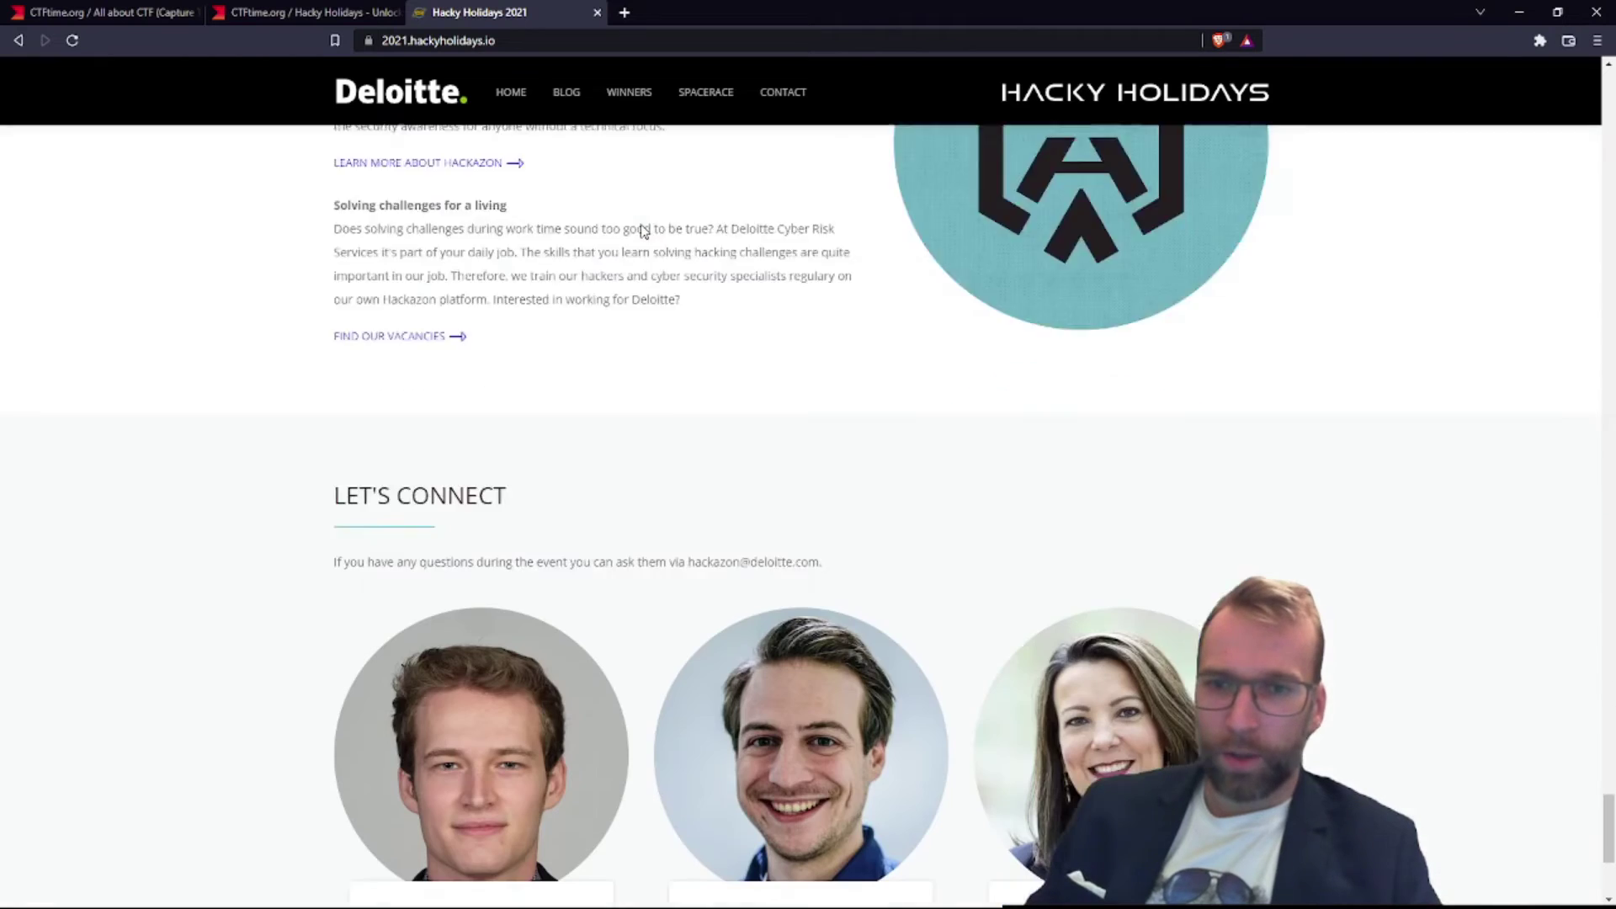
pyautogui.scroll(-3, 640, 231)
# - Return to the 2022 Hacky Holidays site, view its About and Prizes sections, then close it
pyautogui.hotkey('alt', 'Left')
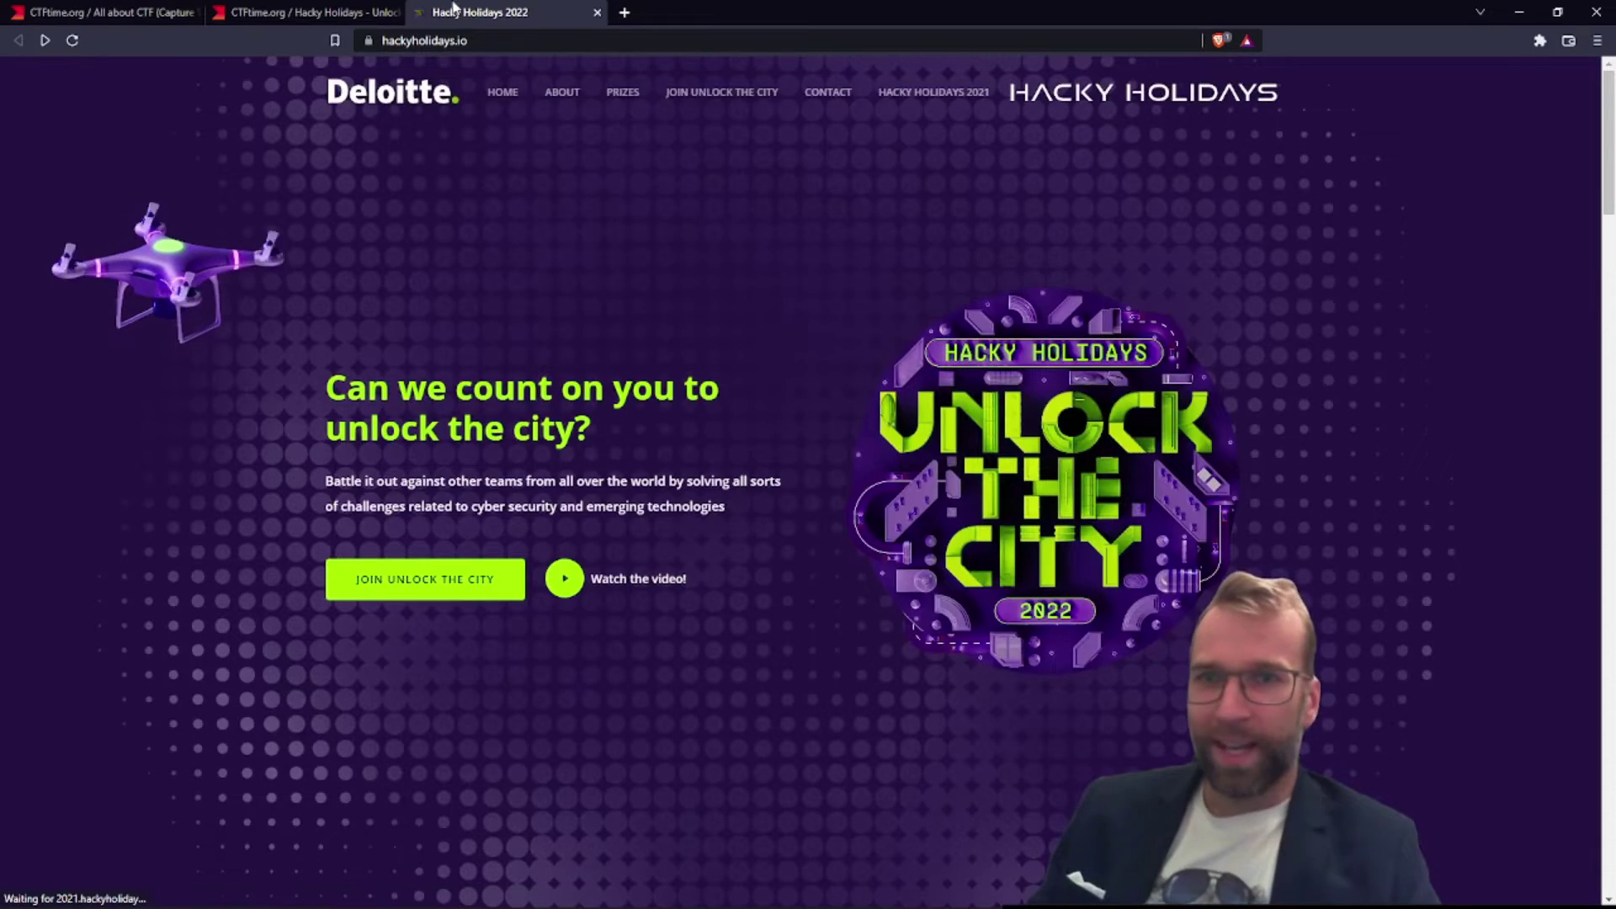
pyautogui.click(315, 13)
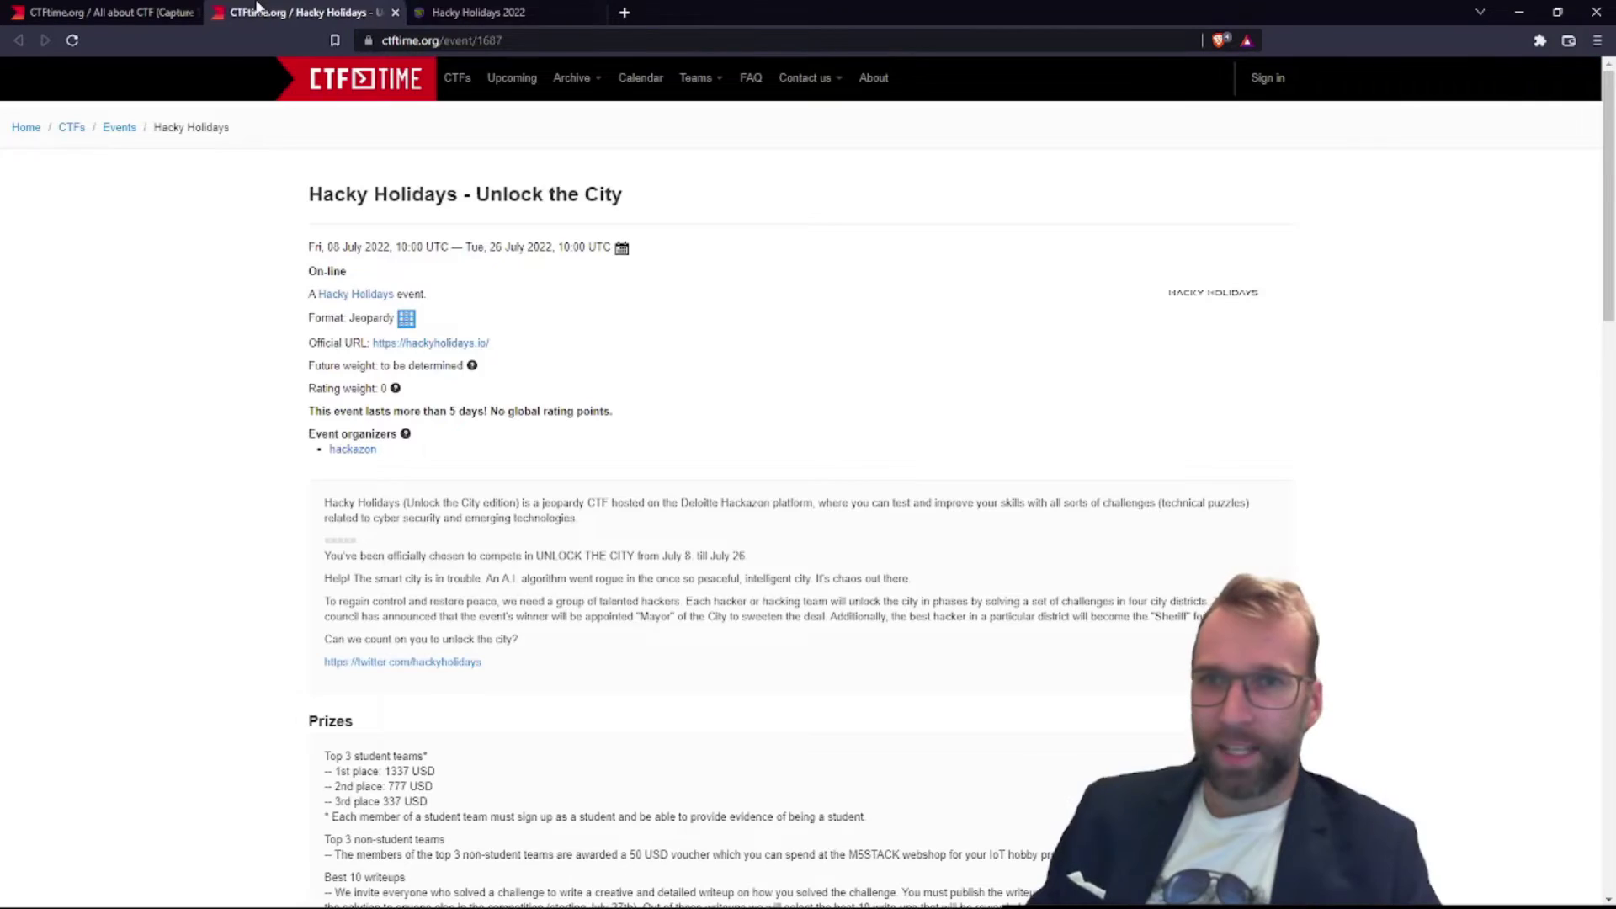
pyautogui.click(577, 13)
pyautogui.click(563, 93)
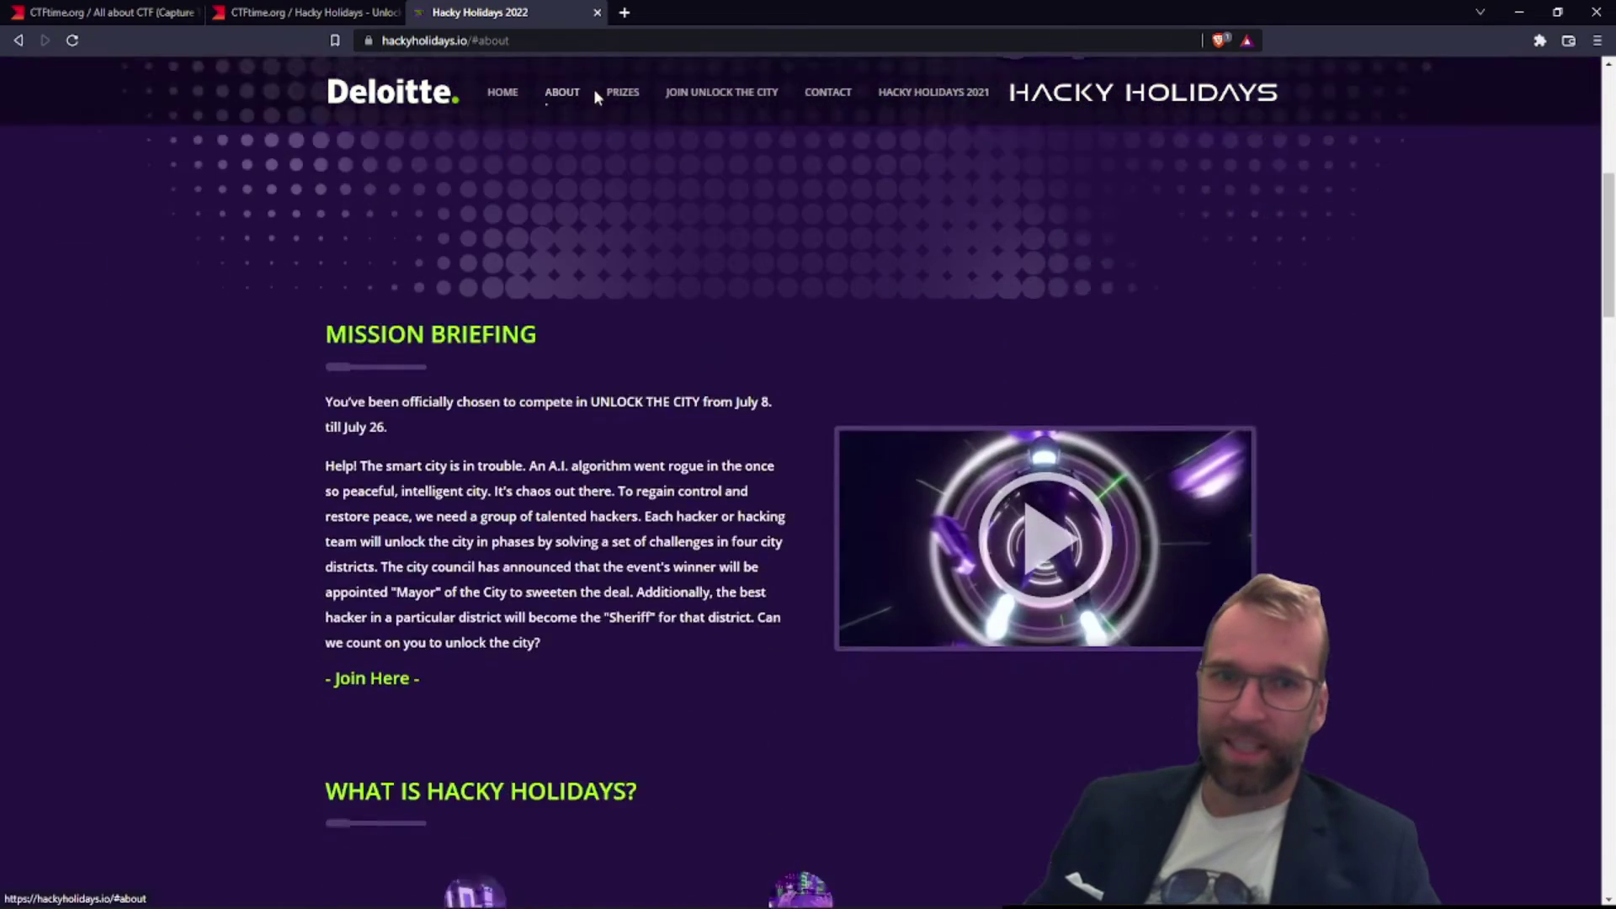
pyautogui.click(623, 94)
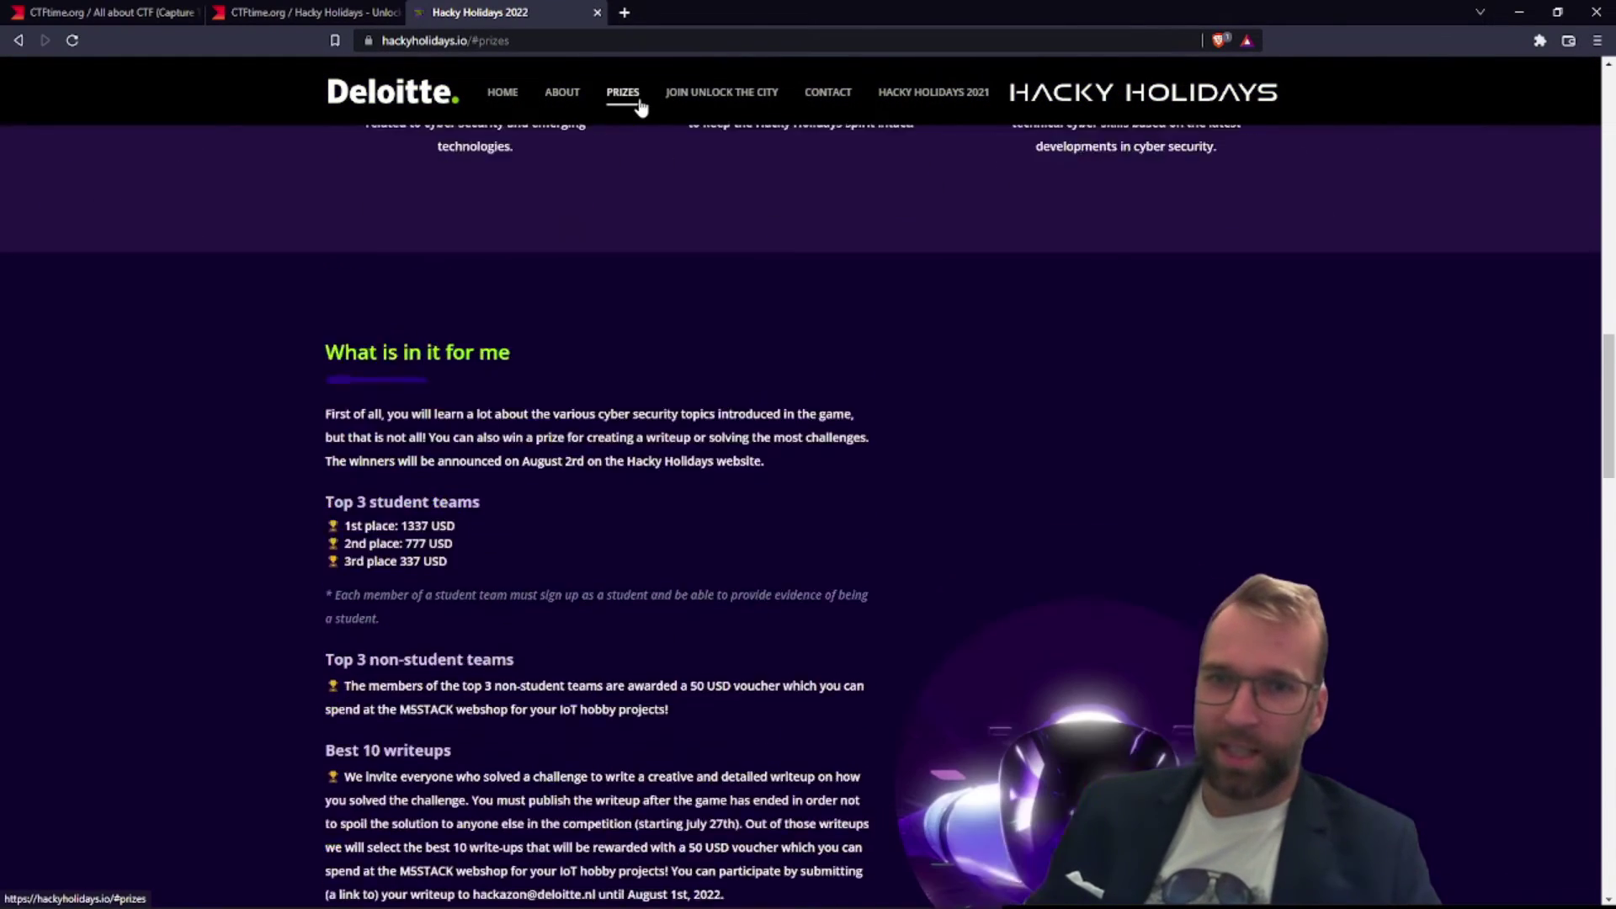
pyautogui.click(597, 13)
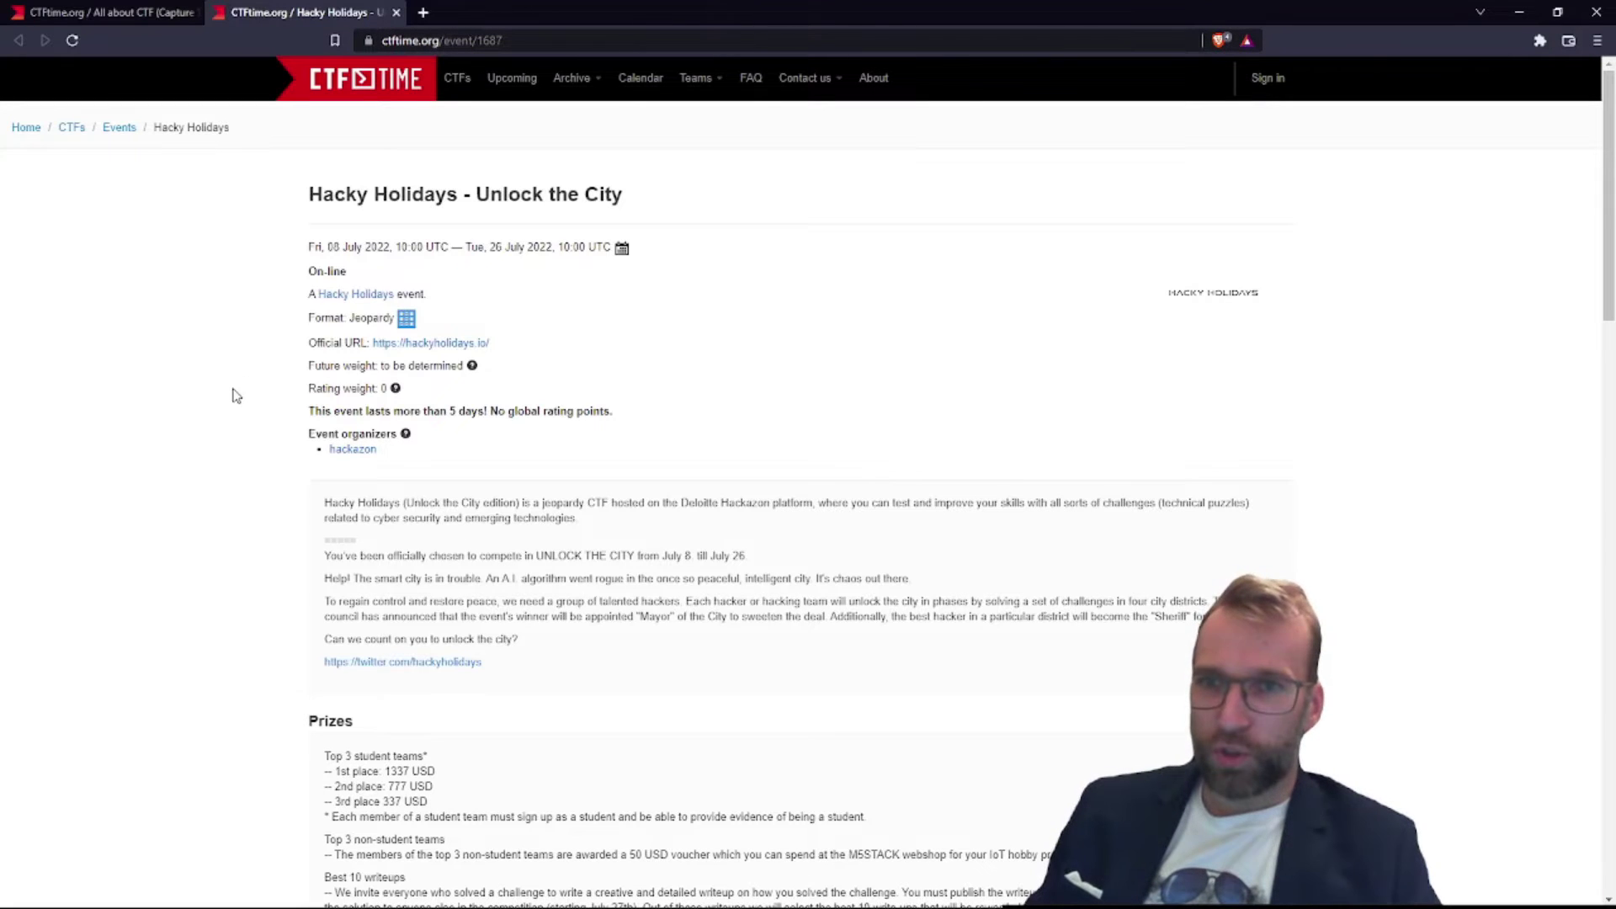
# - Open FAUST CTF 2022 from the CTFtime home page, visit its official site, then navigate back
pyautogui.hotkey('ctrl', 'shift', 'Tab')
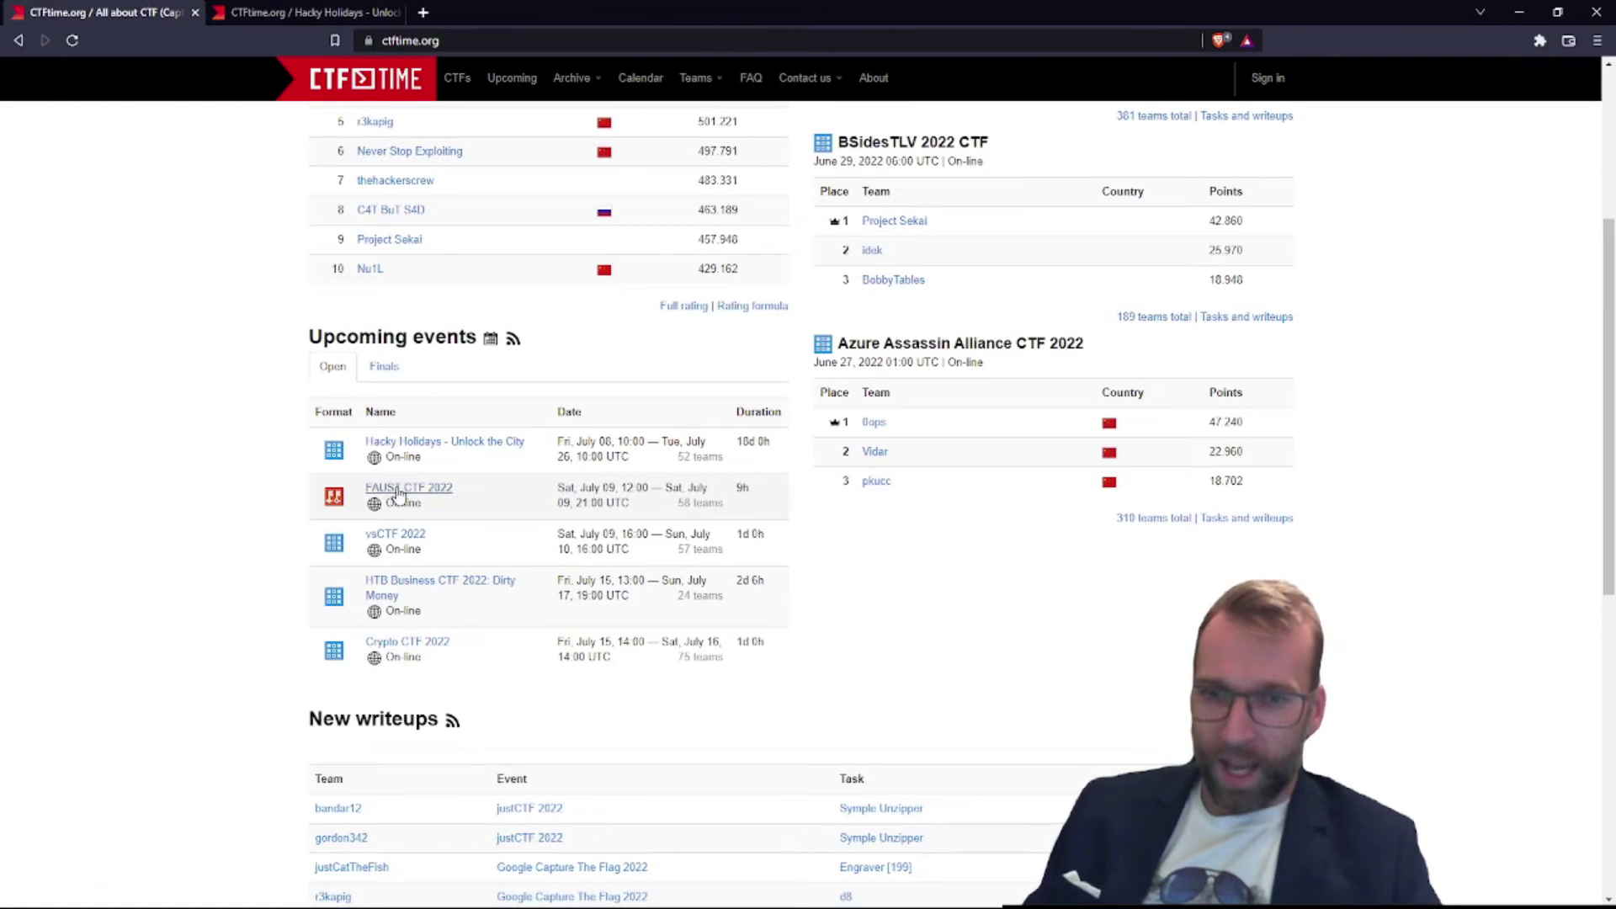
pyautogui.click(408, 492)
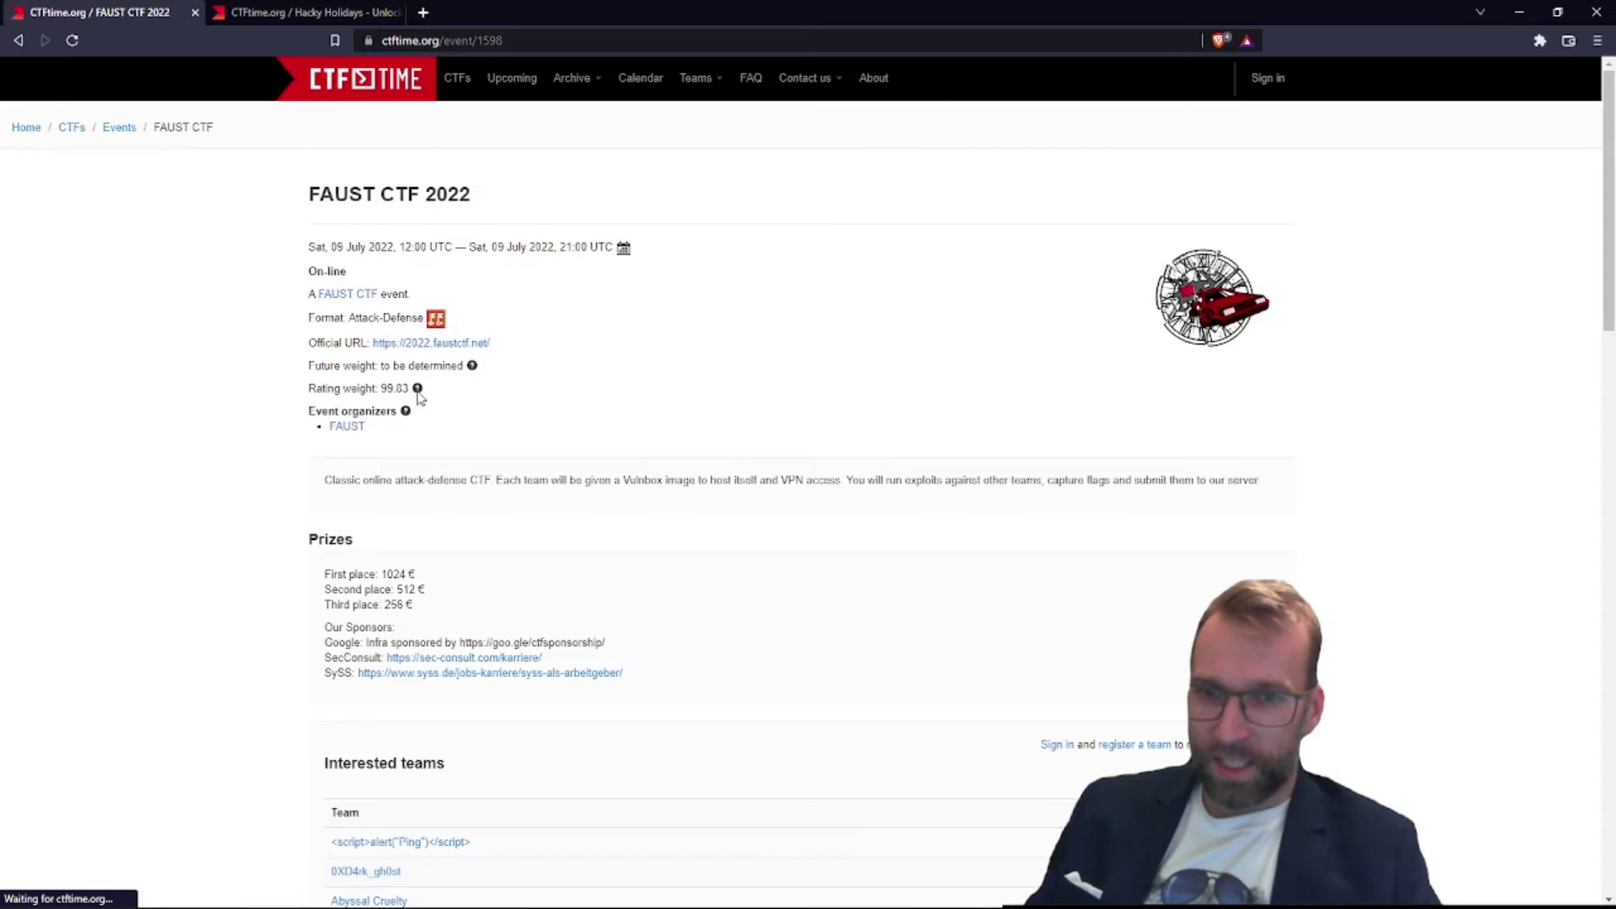
pyautogui.click(458, 352)
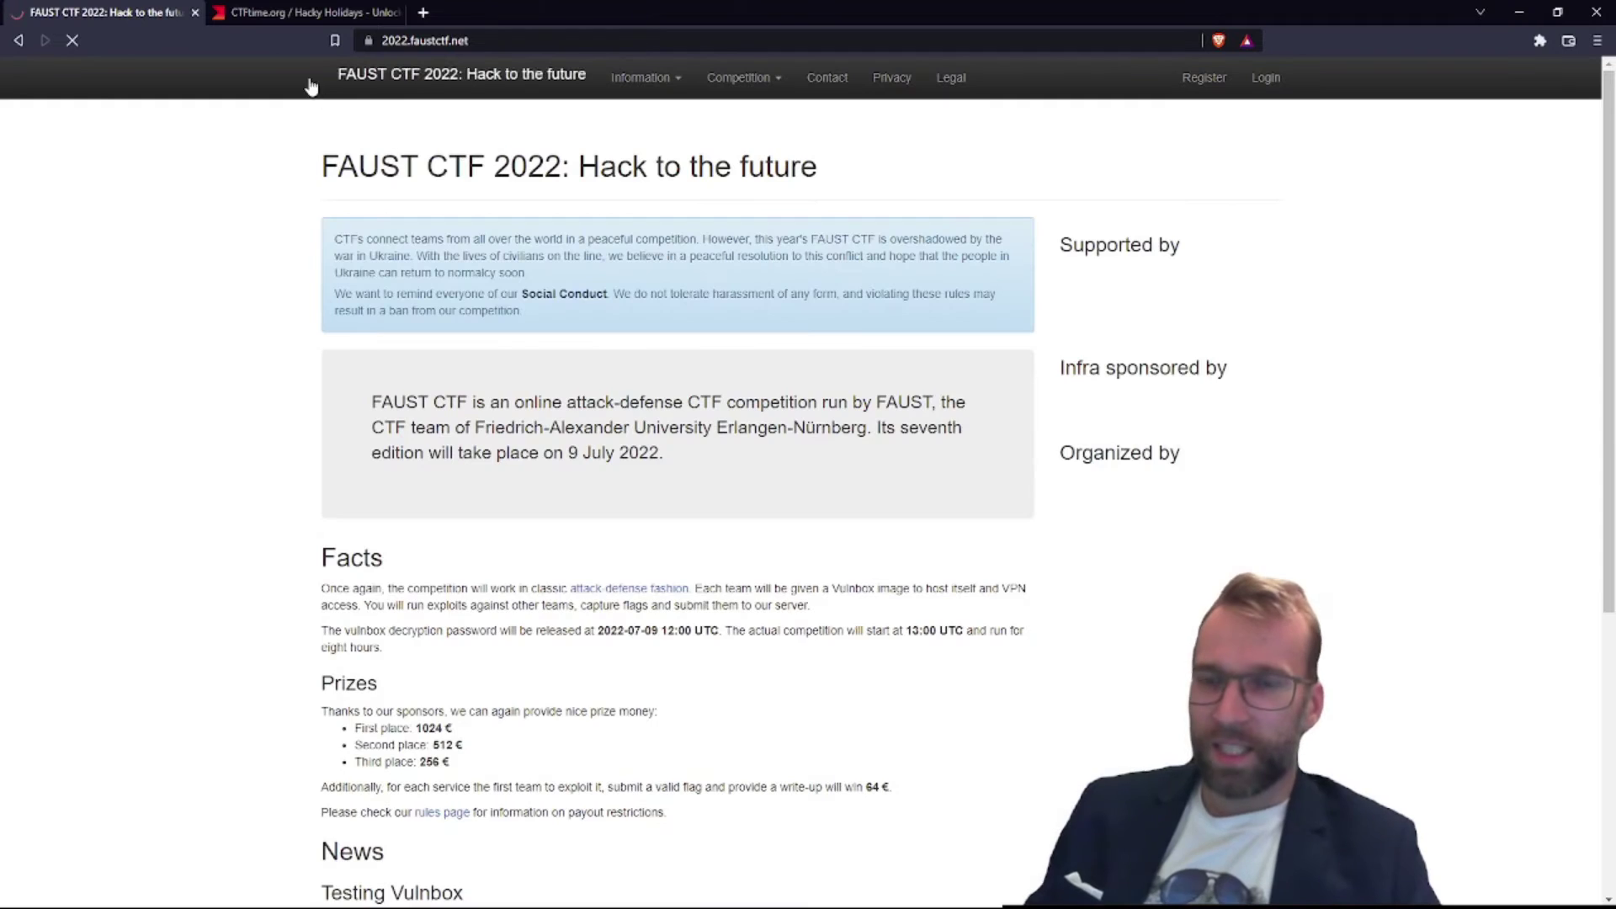
pyautogui.scroll(-3, 216, 204)
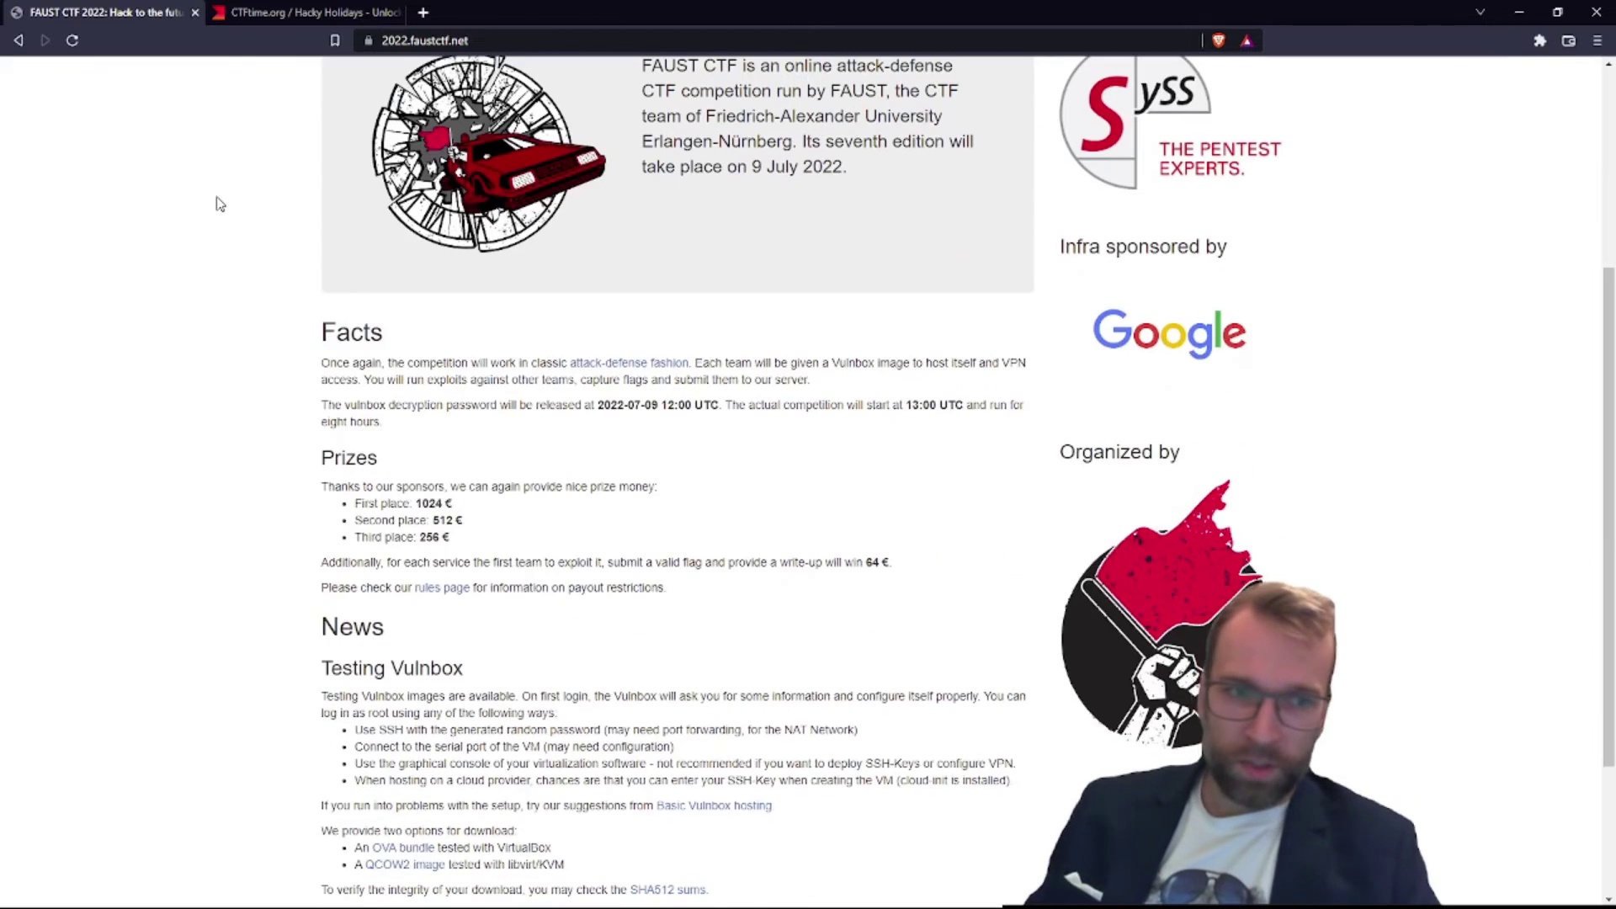
pyautogui.scroll(3, 216, 204)
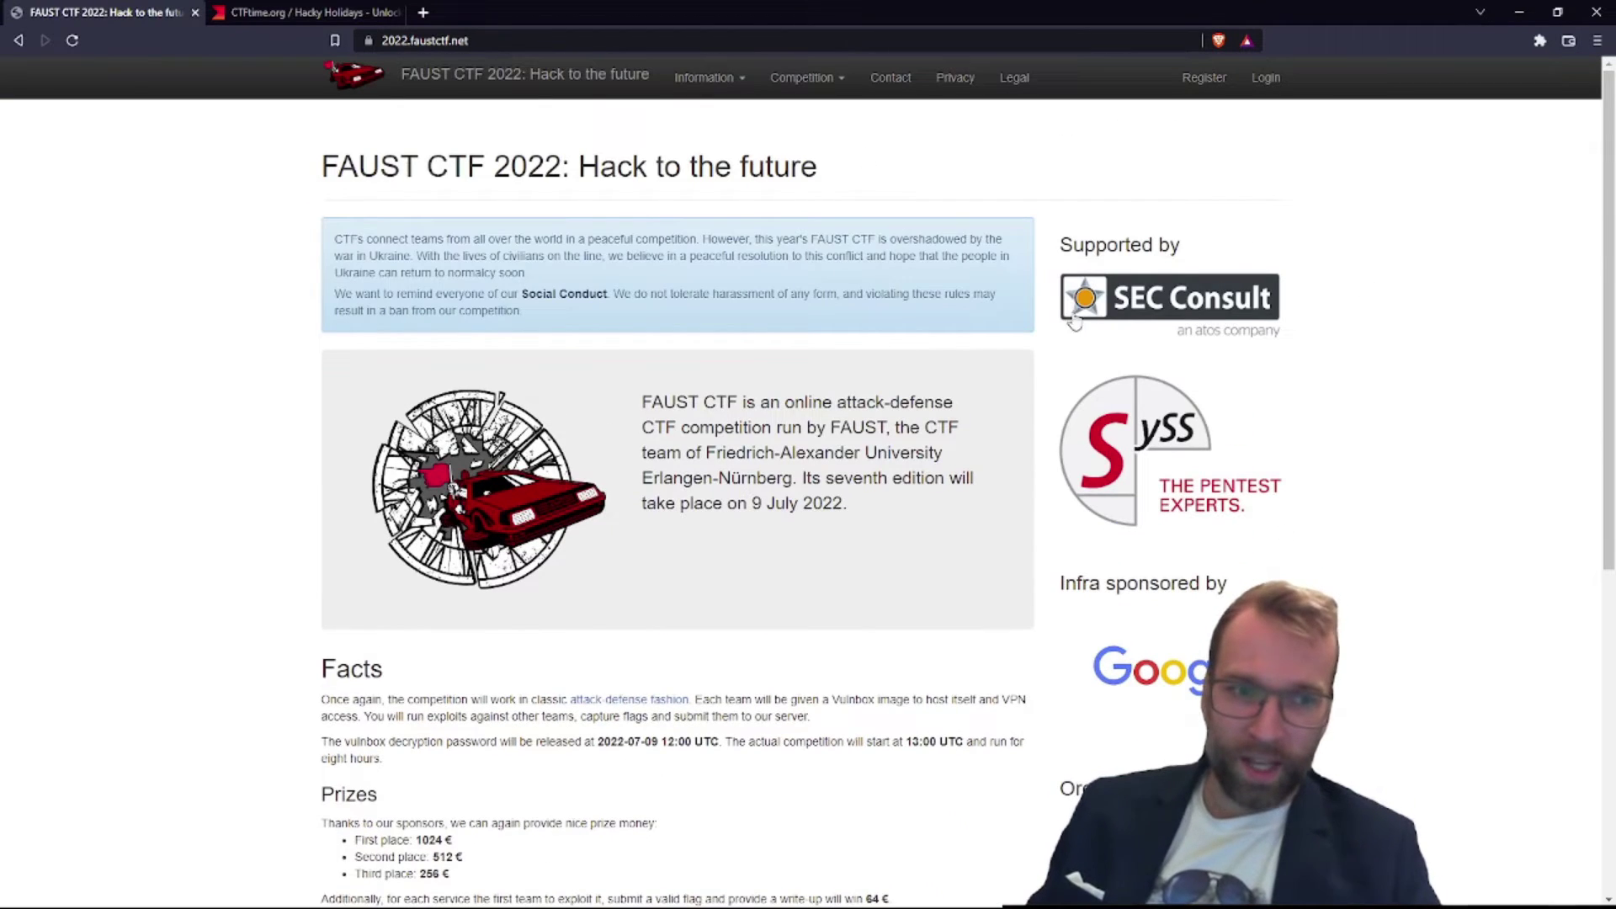
pyautogui.scroll(-2, 1110, 404)
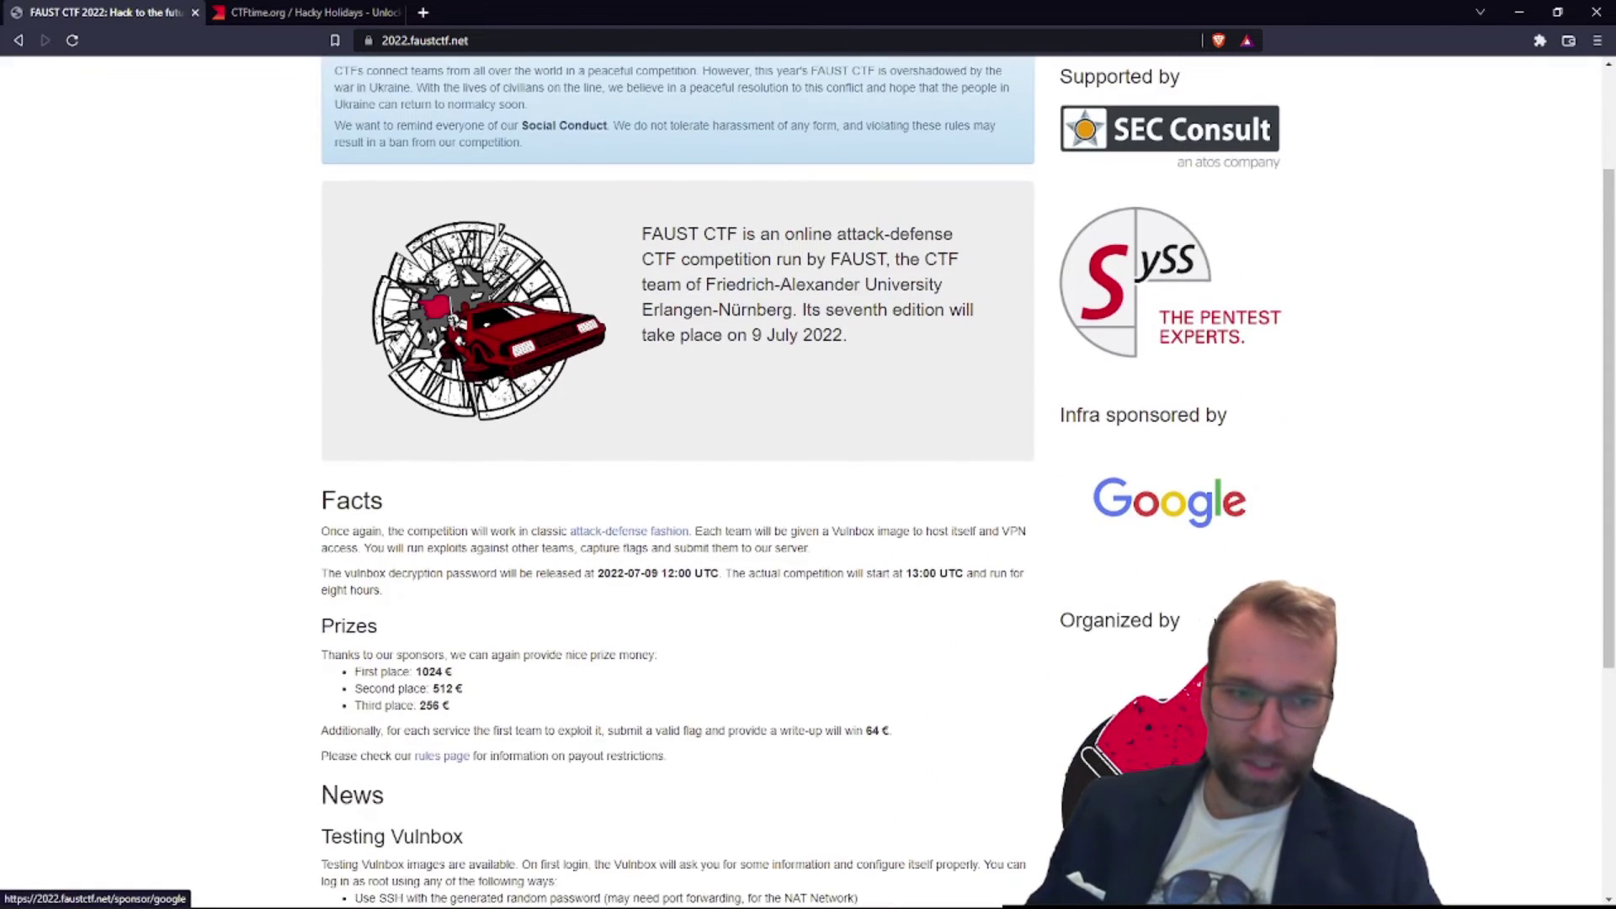
pyautogui.scroll(2, 941, 347)
pyautogui.click(20, 41)
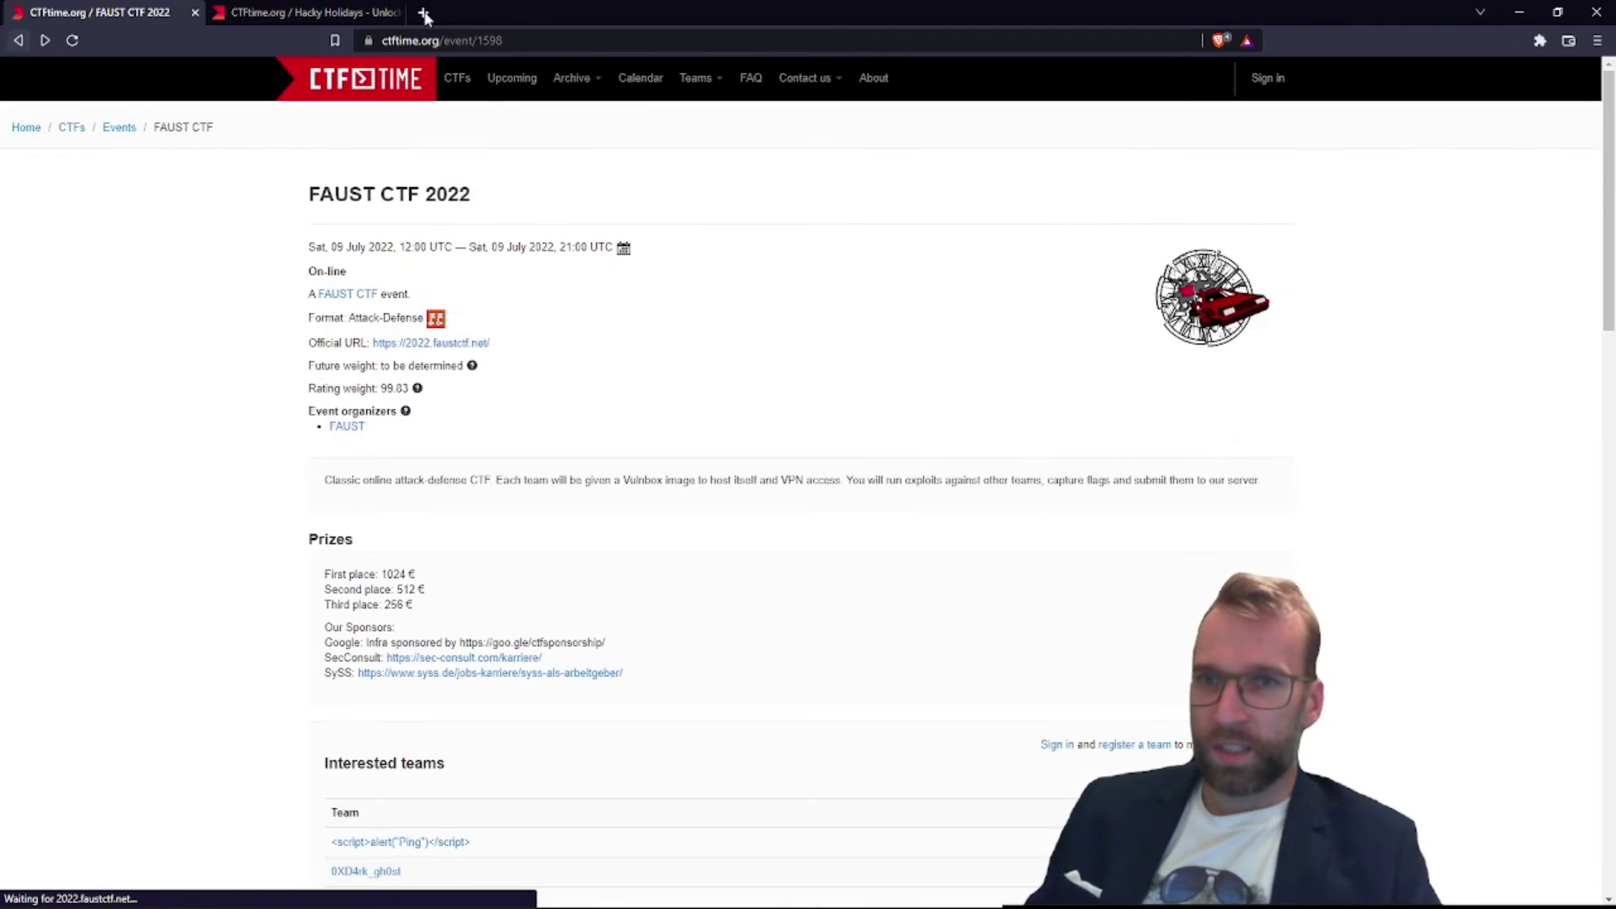
pyautogui.click(19, 41)
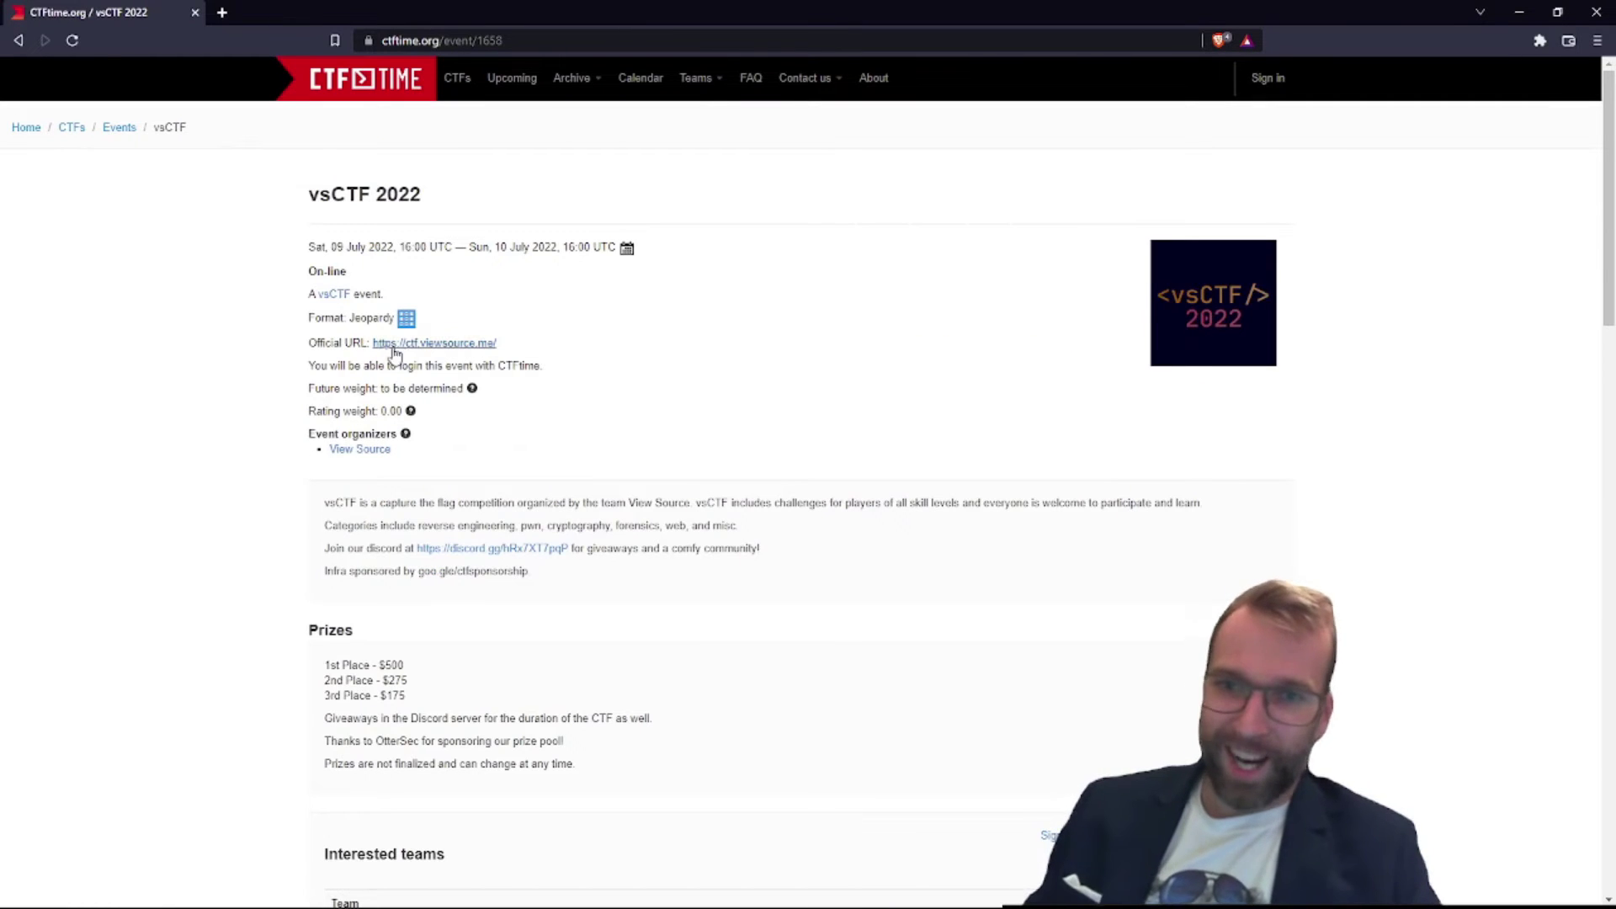
# - View the vsCTF official site's countdown and prizes in a new tab, then close it and go back
pyautogui.rightClick(391, 344)
pyautogui.click(429, 358)
pyautogui.click(313, 11)
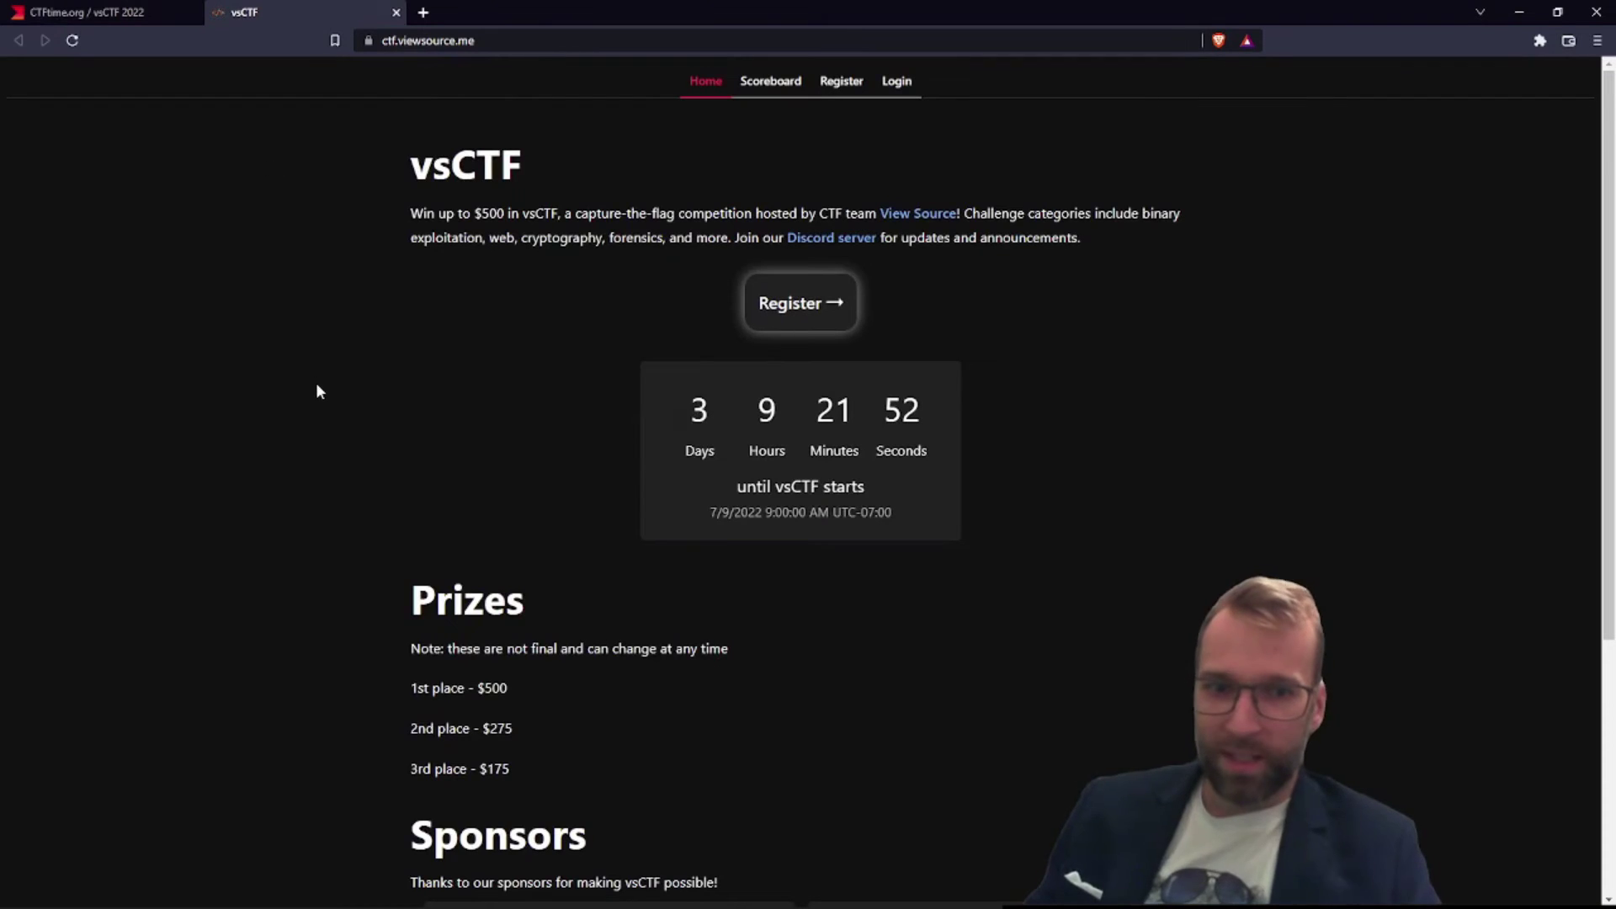
pyautogui.scroll(-3, 318, 391)
pyautogui.scroll(3, 318, 392)
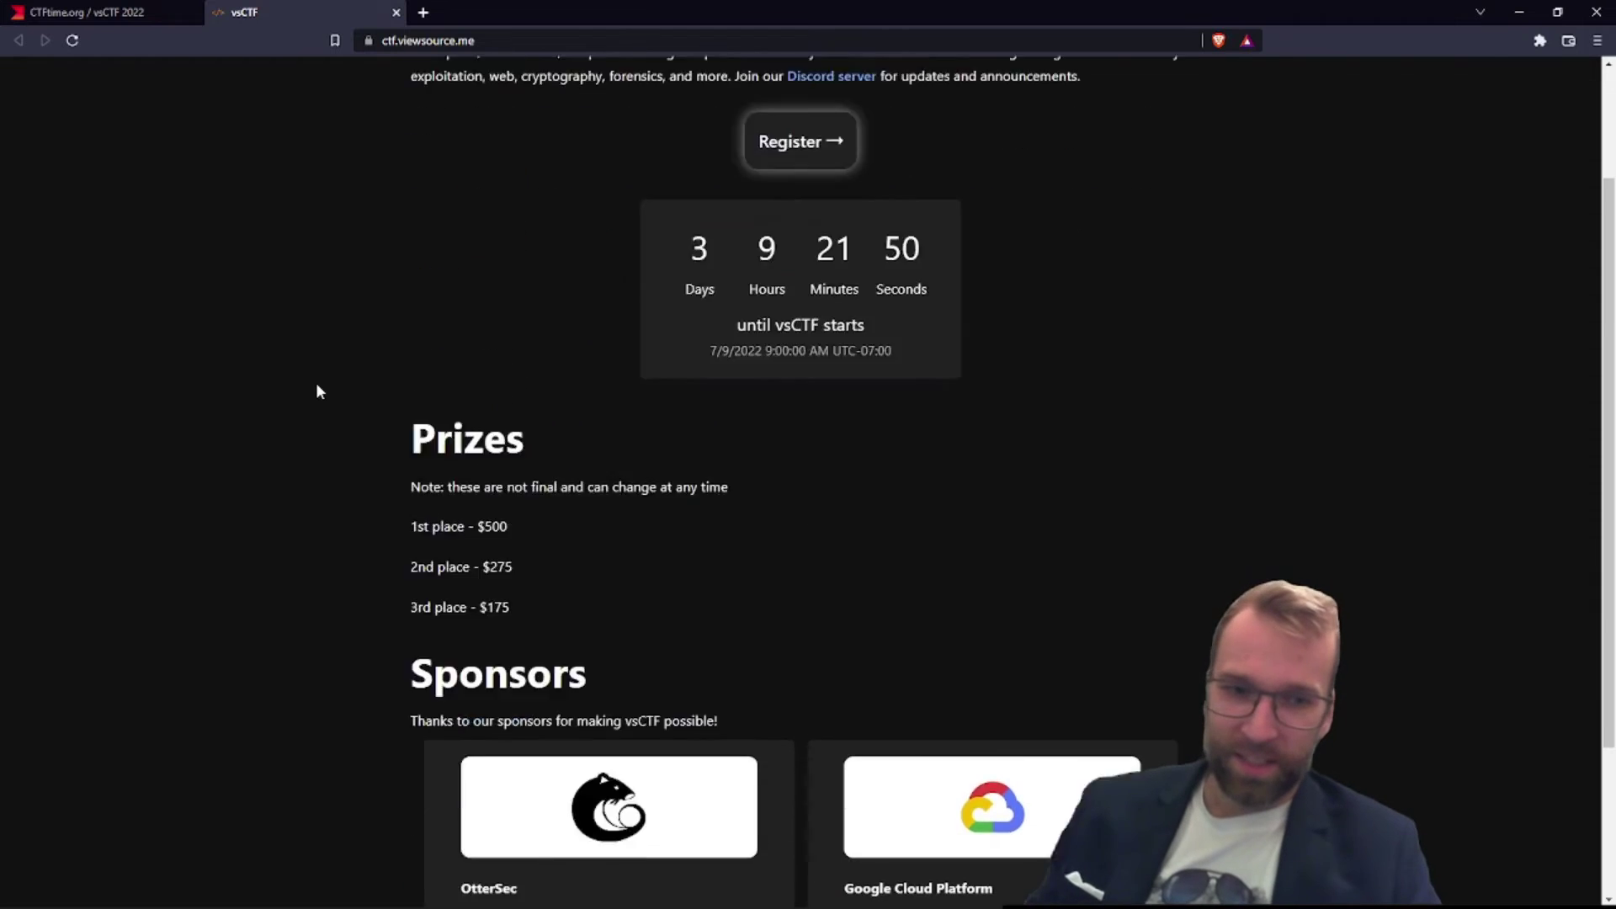
pyautogui.click(396, 13)
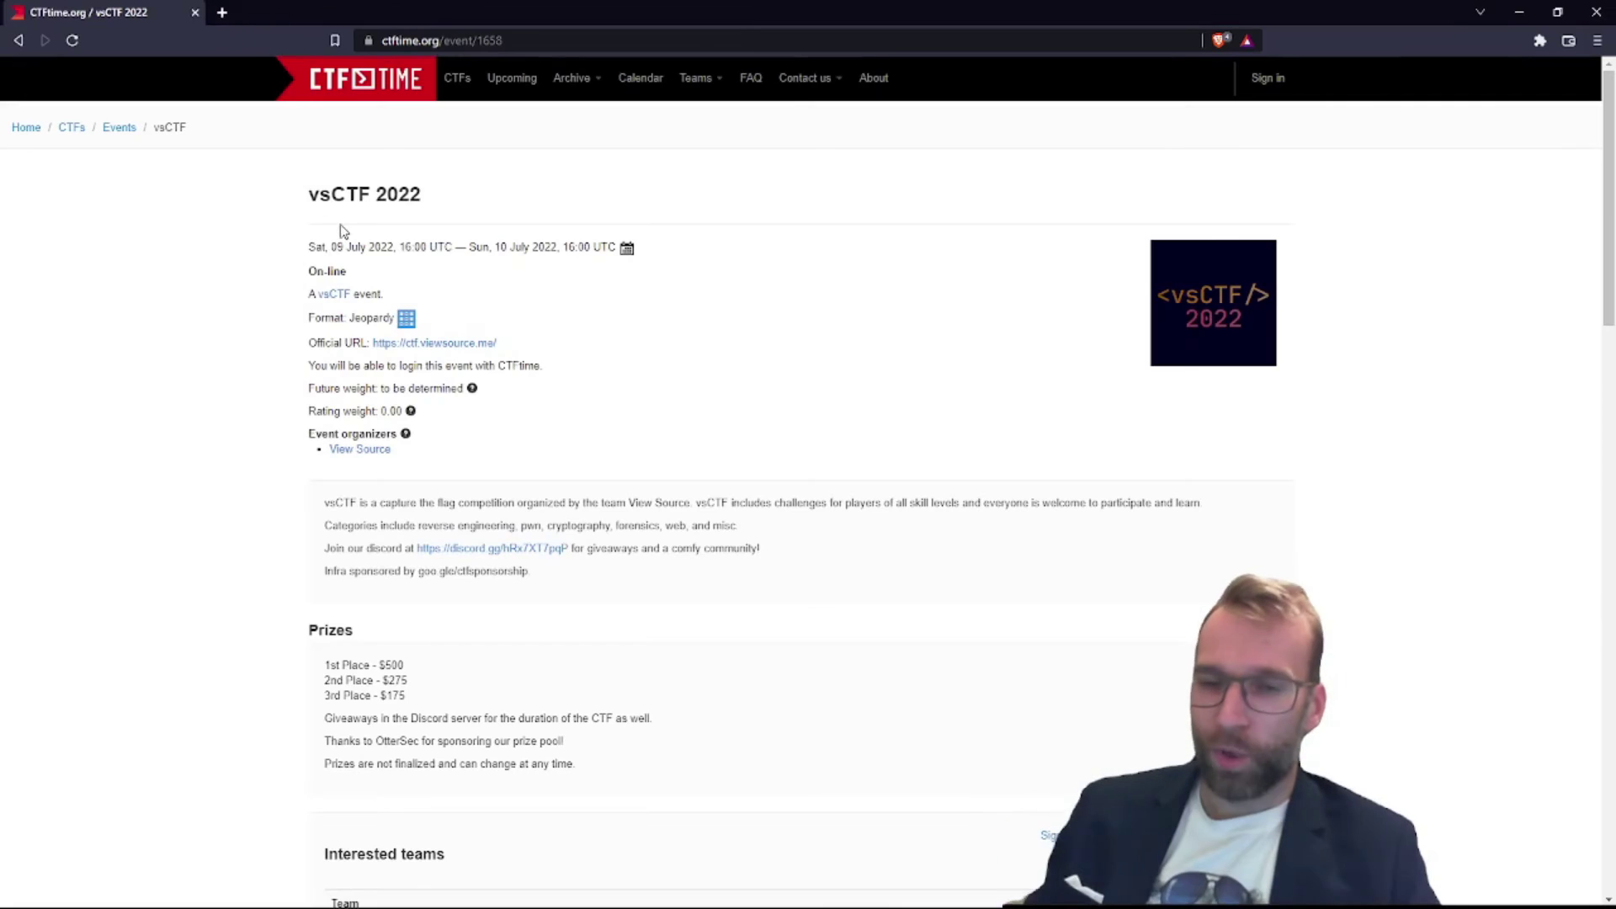
pyautogui.hotkey('alt', 'Left')
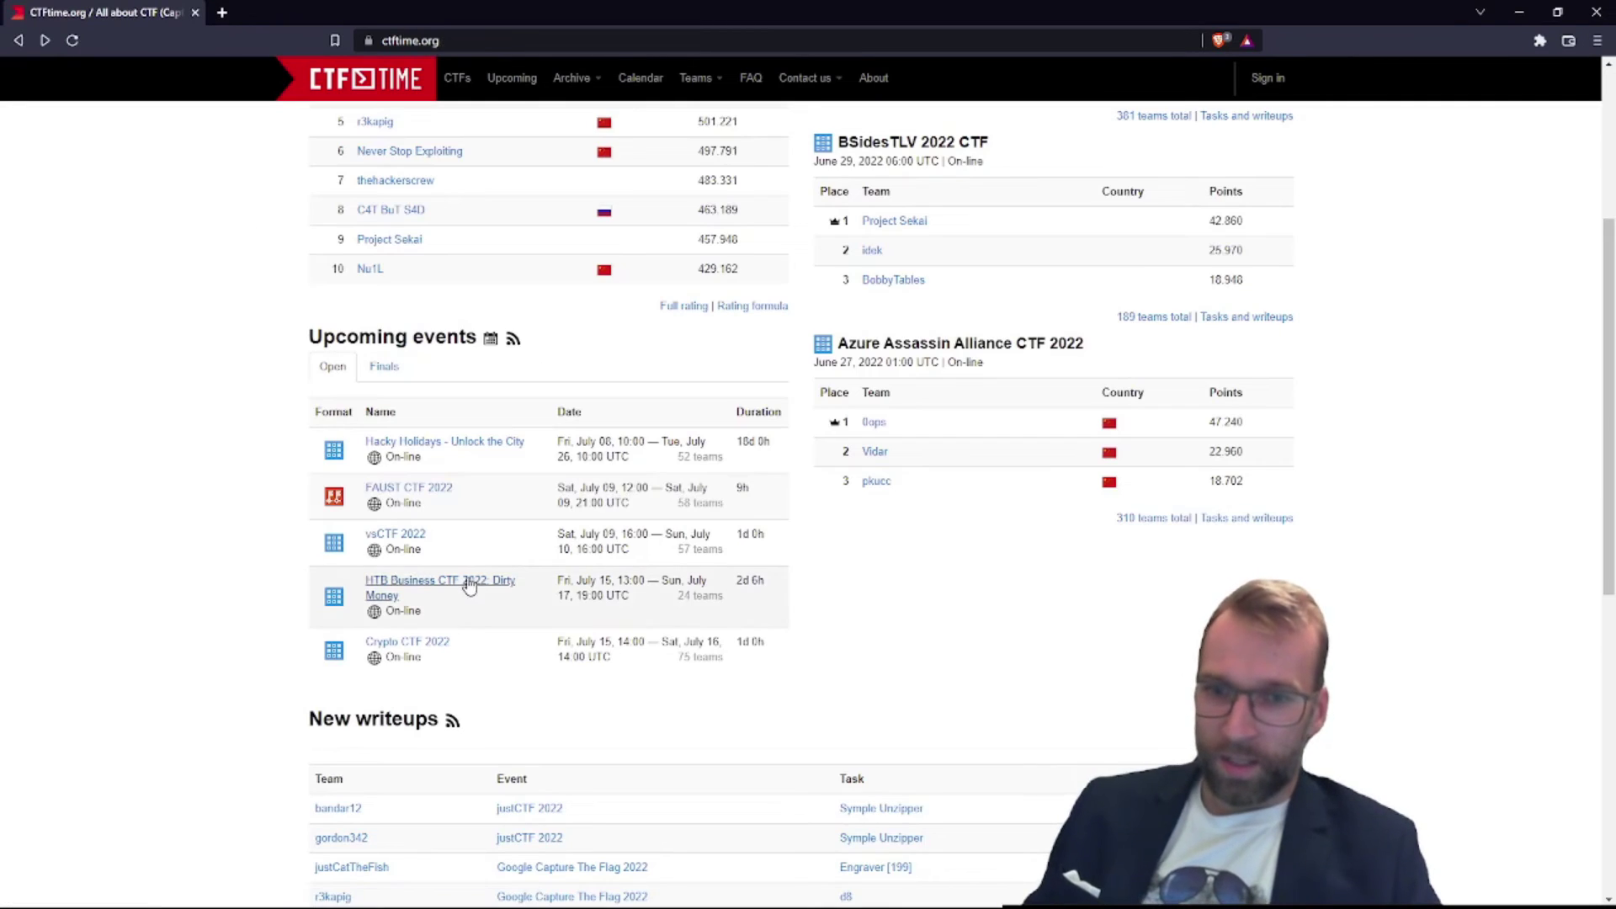
# - Review HTB Business CTF 2022: Dirty Money, its $50,000+ prize and its under-maintenance official site
pyautogui.click(468, 584)
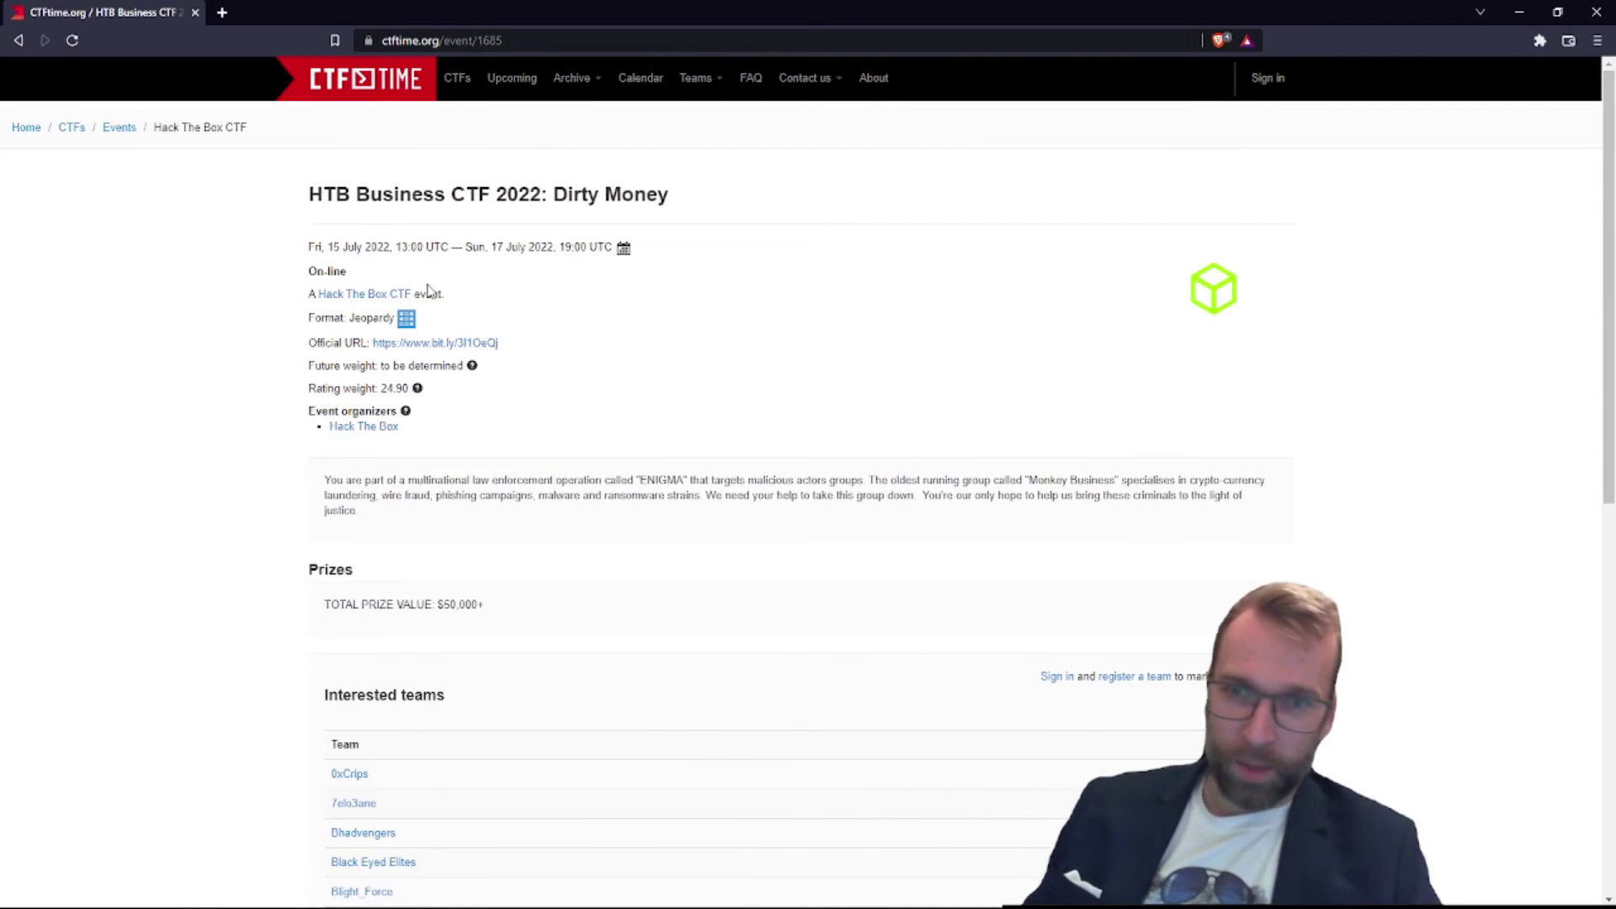
pyautogui.rightClick(486, 343)
pyautogui.click(543, 357)
pyautogui.click(303, 14)
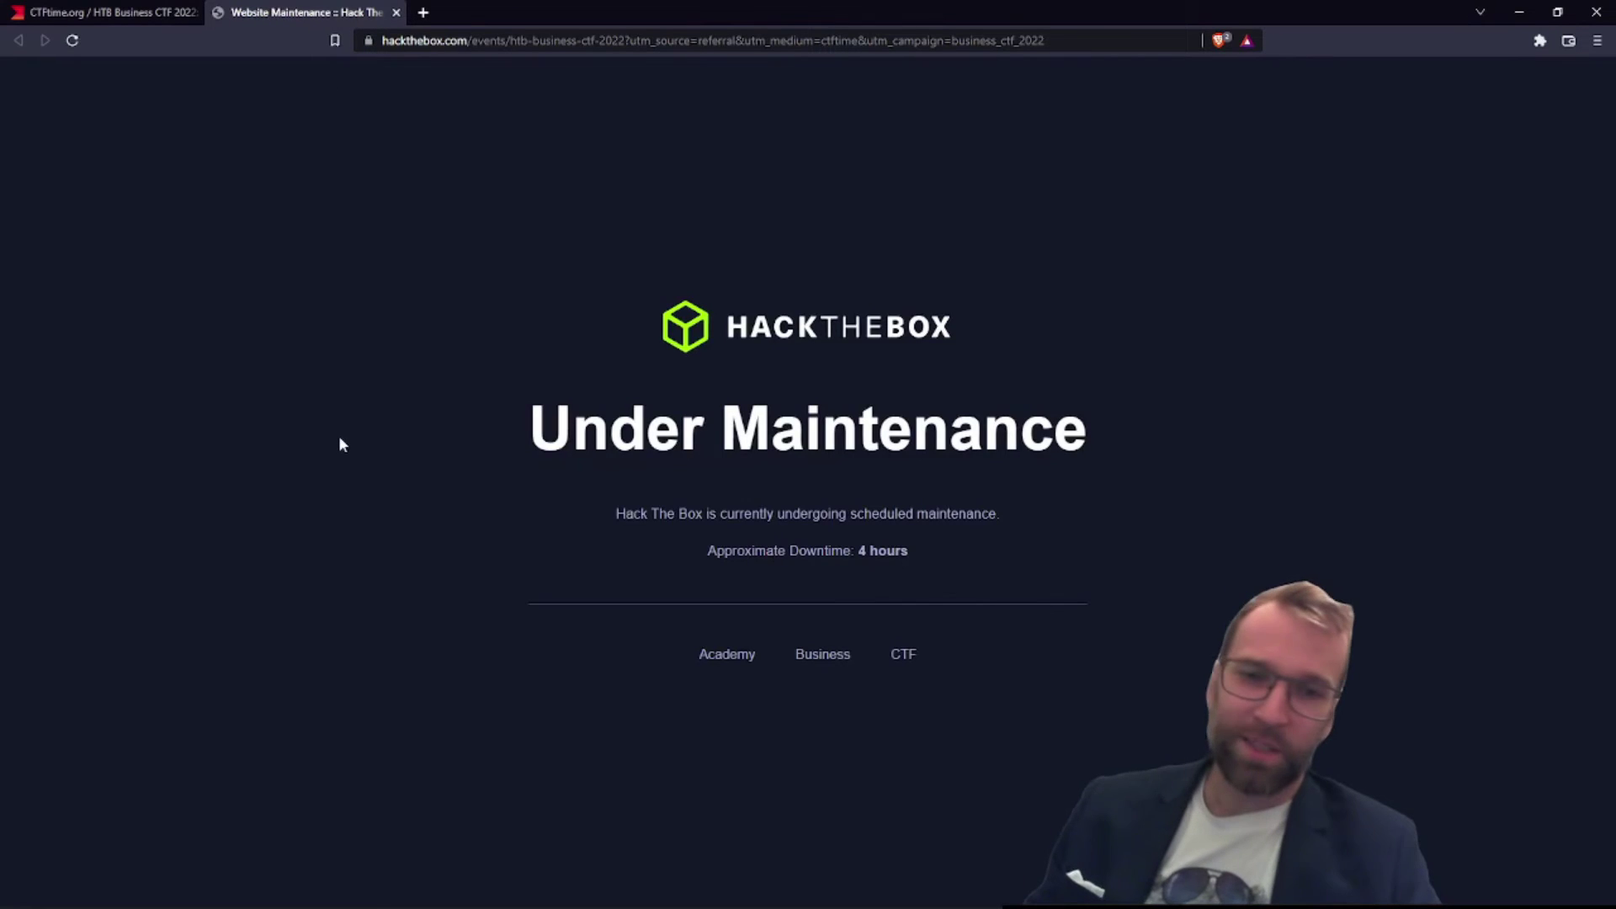
pyautogui.click(396, 11)
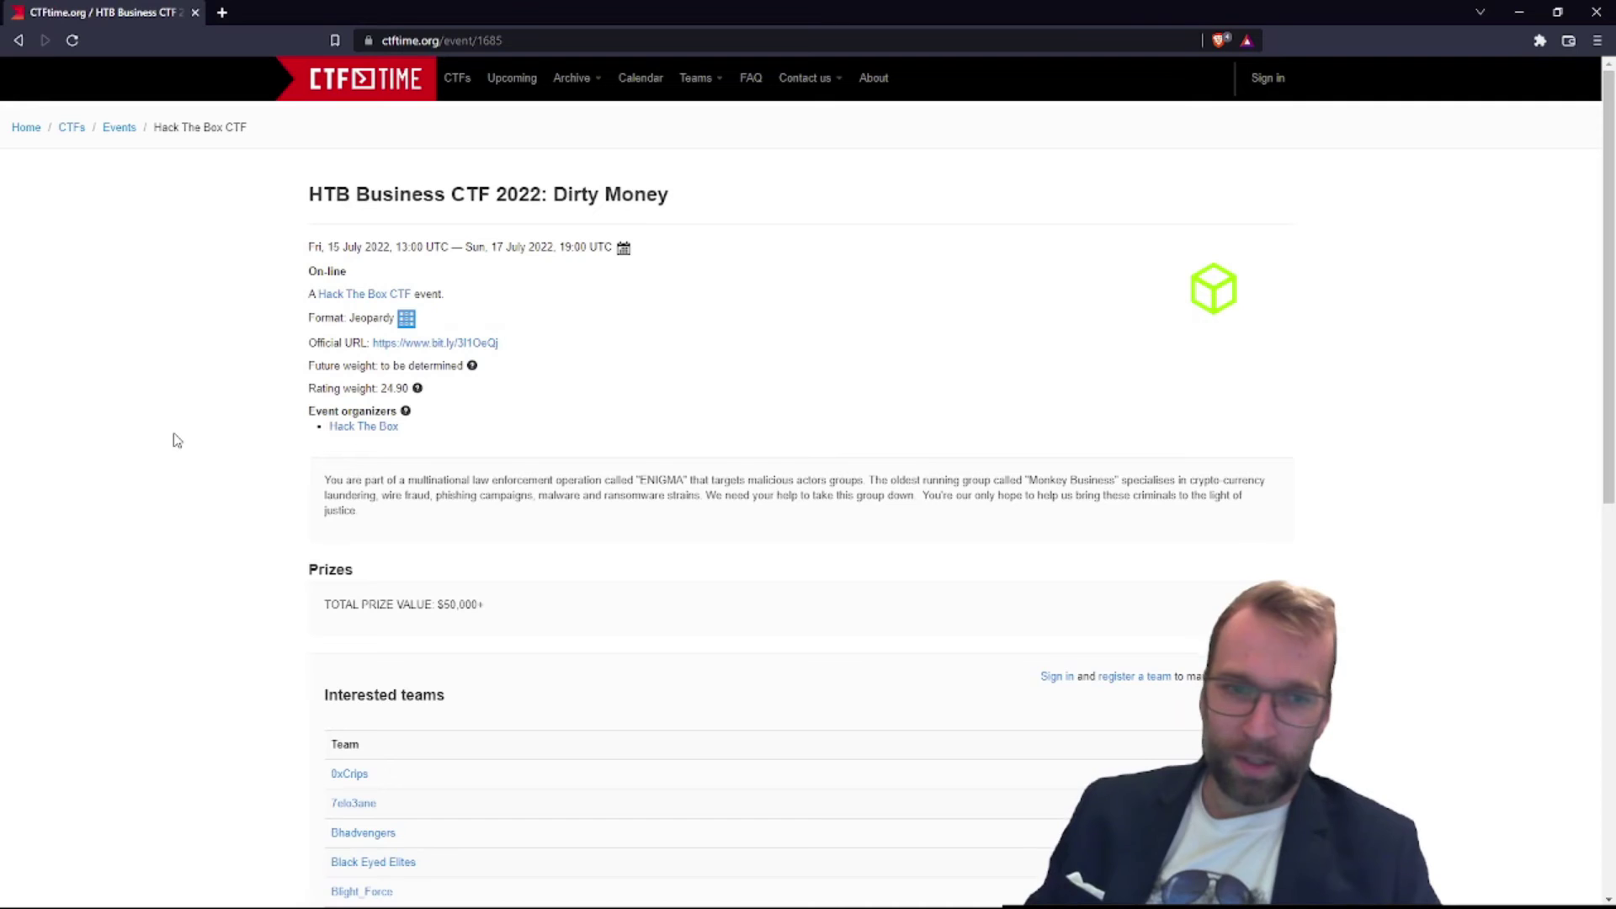
pyautogui.moveTo(488, 608); pyautogui.dragTo(302, 625)
pyautogui.click(216, 429)
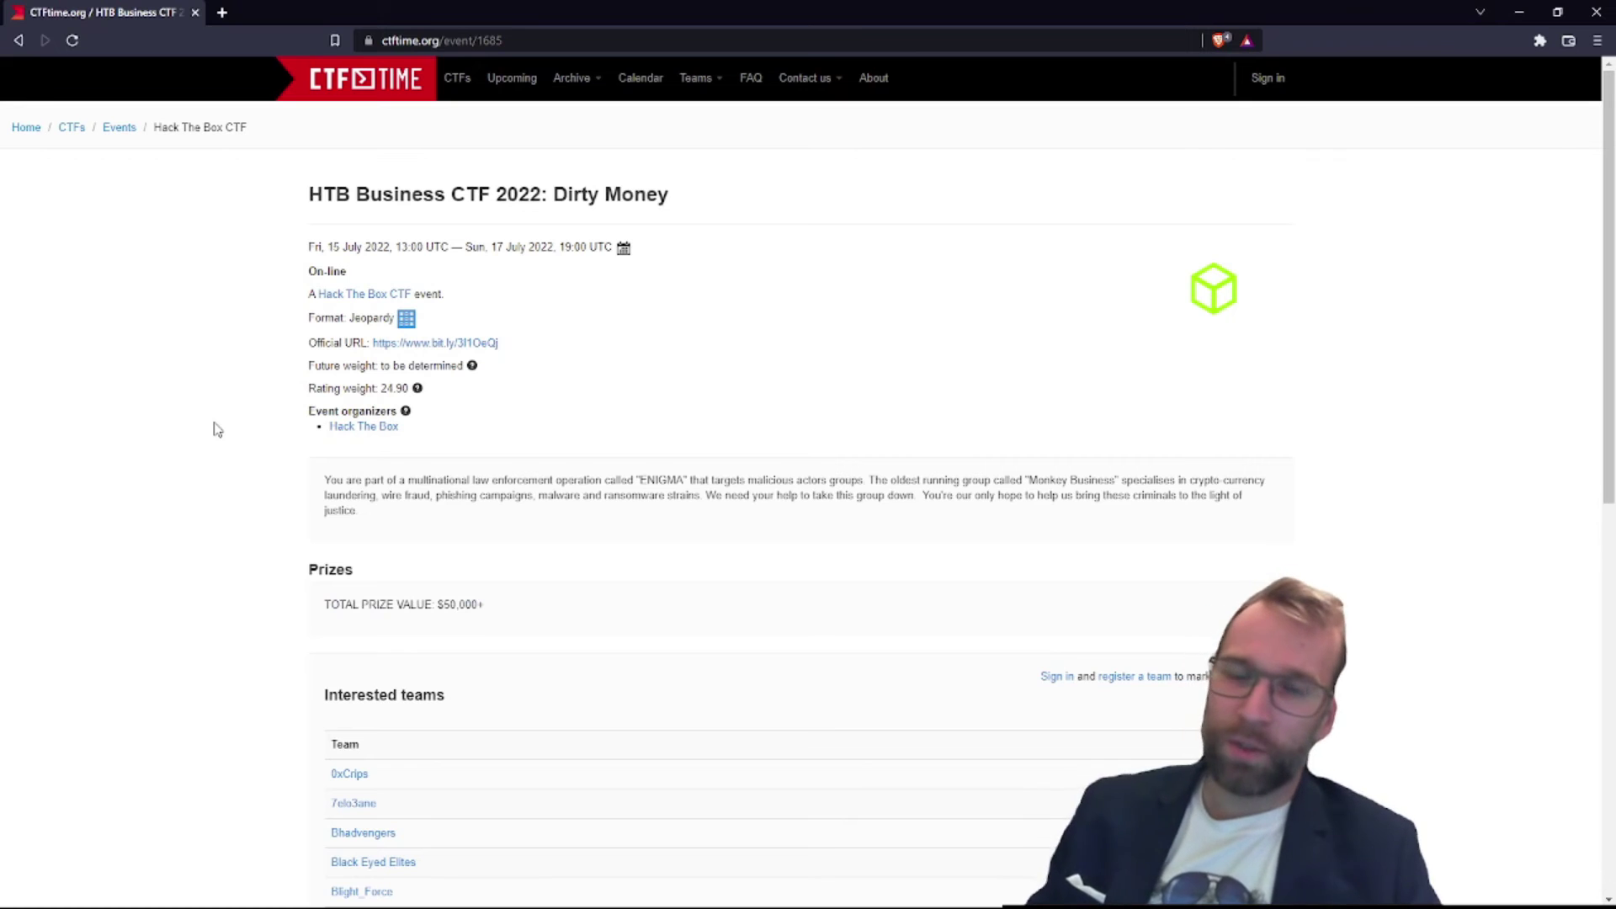
# - Go back to upcoming events and view the Crypto CTF 2022 event page in a new tab
pyautogui.hotkey('alt', 'Left')
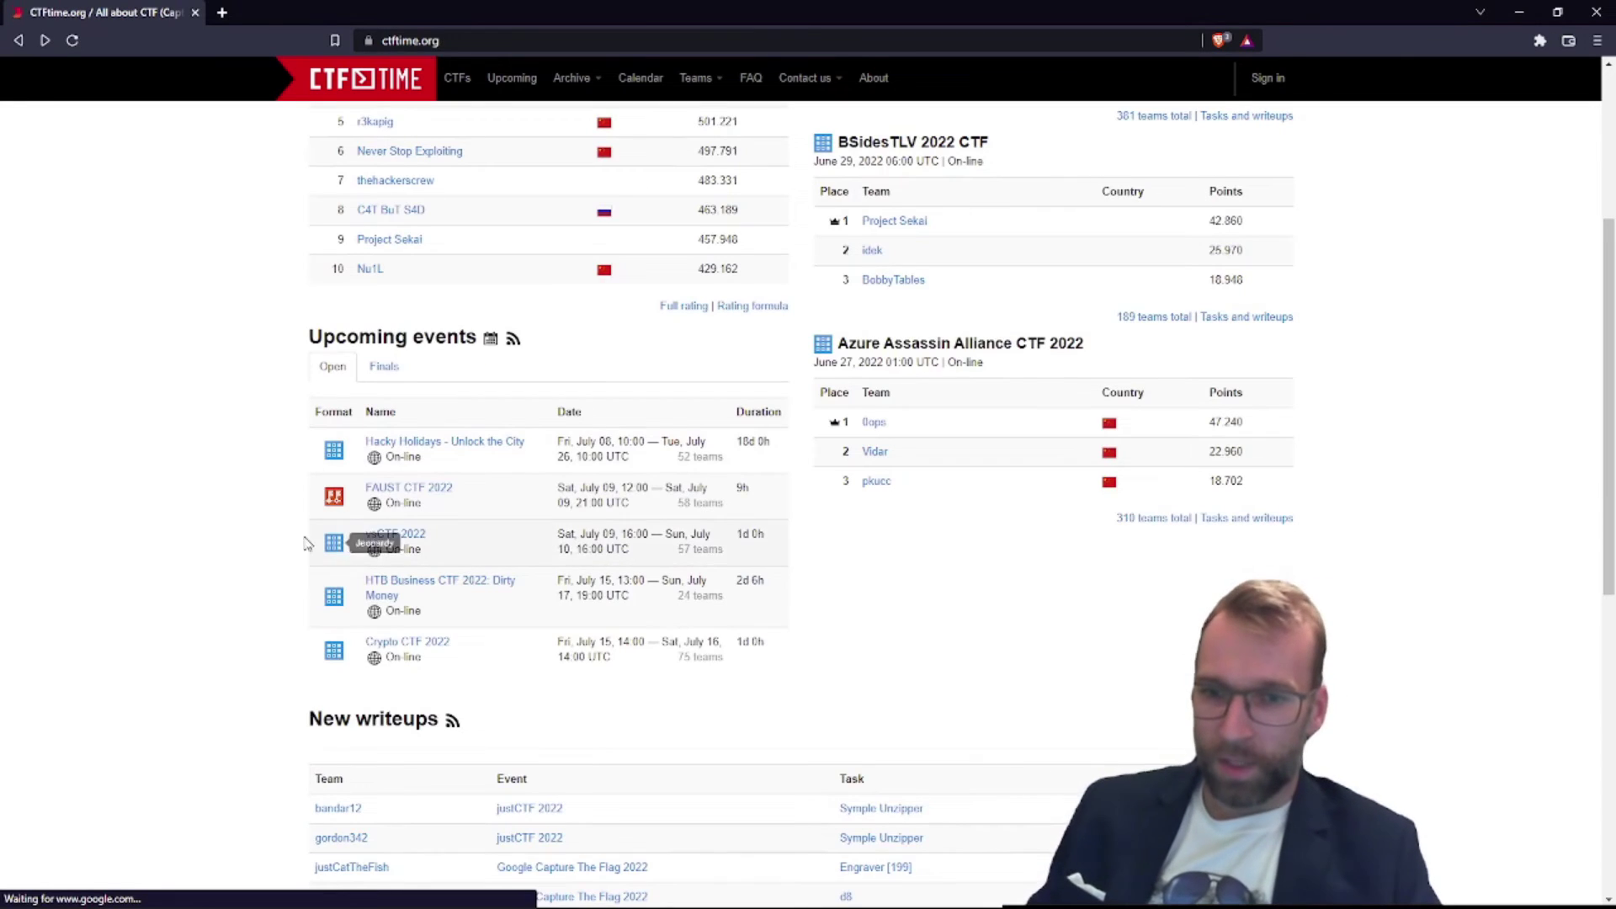
pyautogui.rightClick(416, 650)
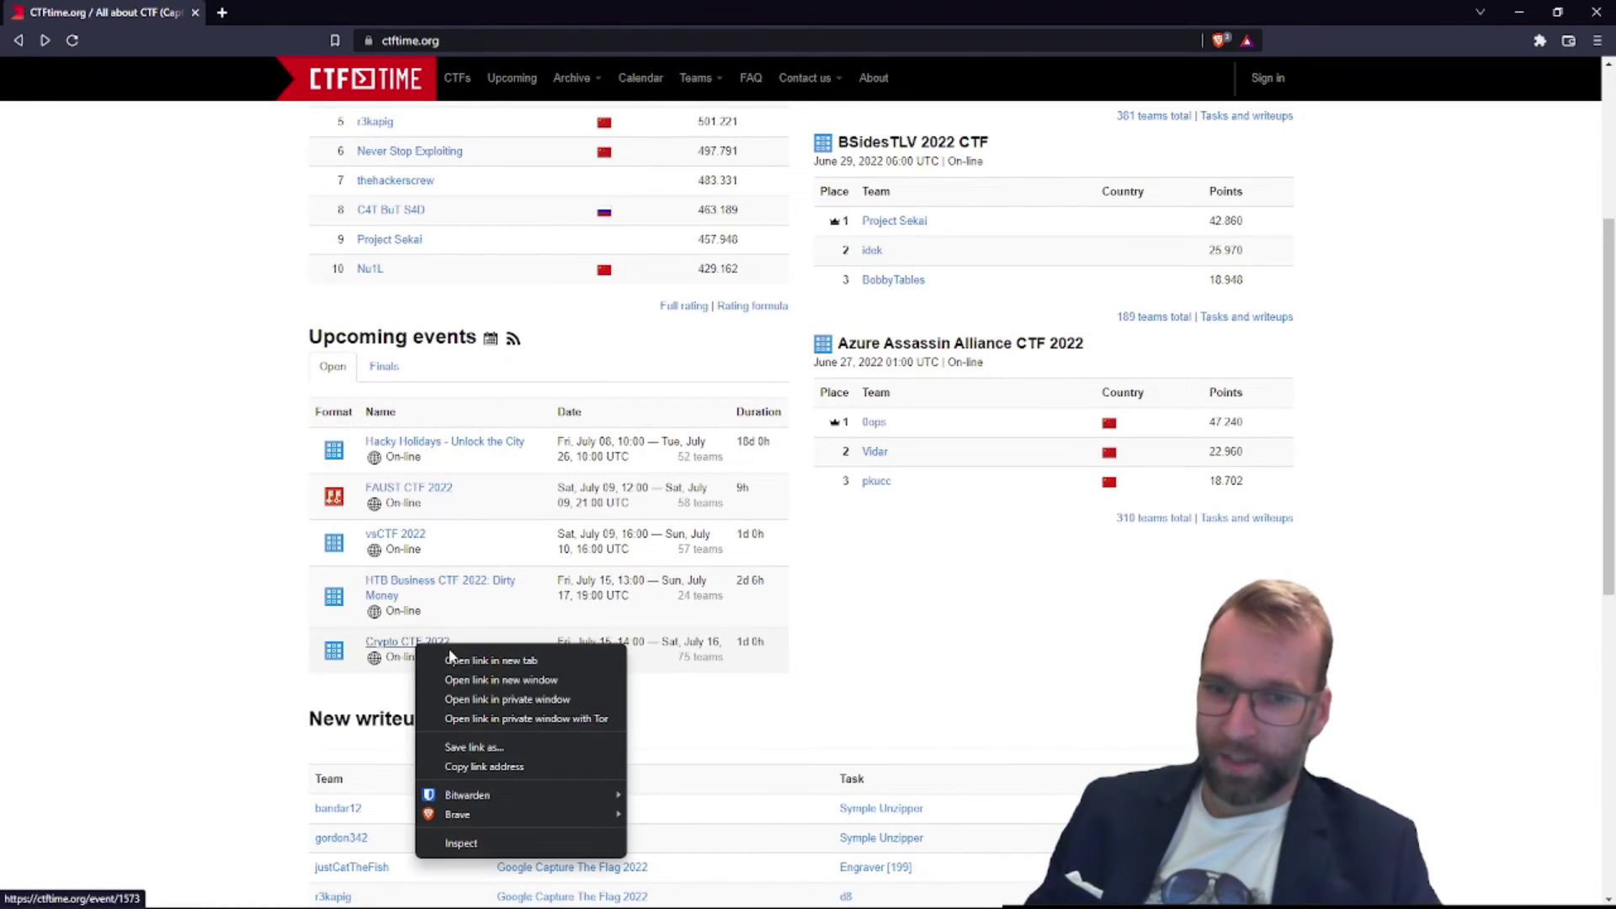
pyautogui.click(454, 661)
pyautogui.hotkey('ctrl', 'Tab')
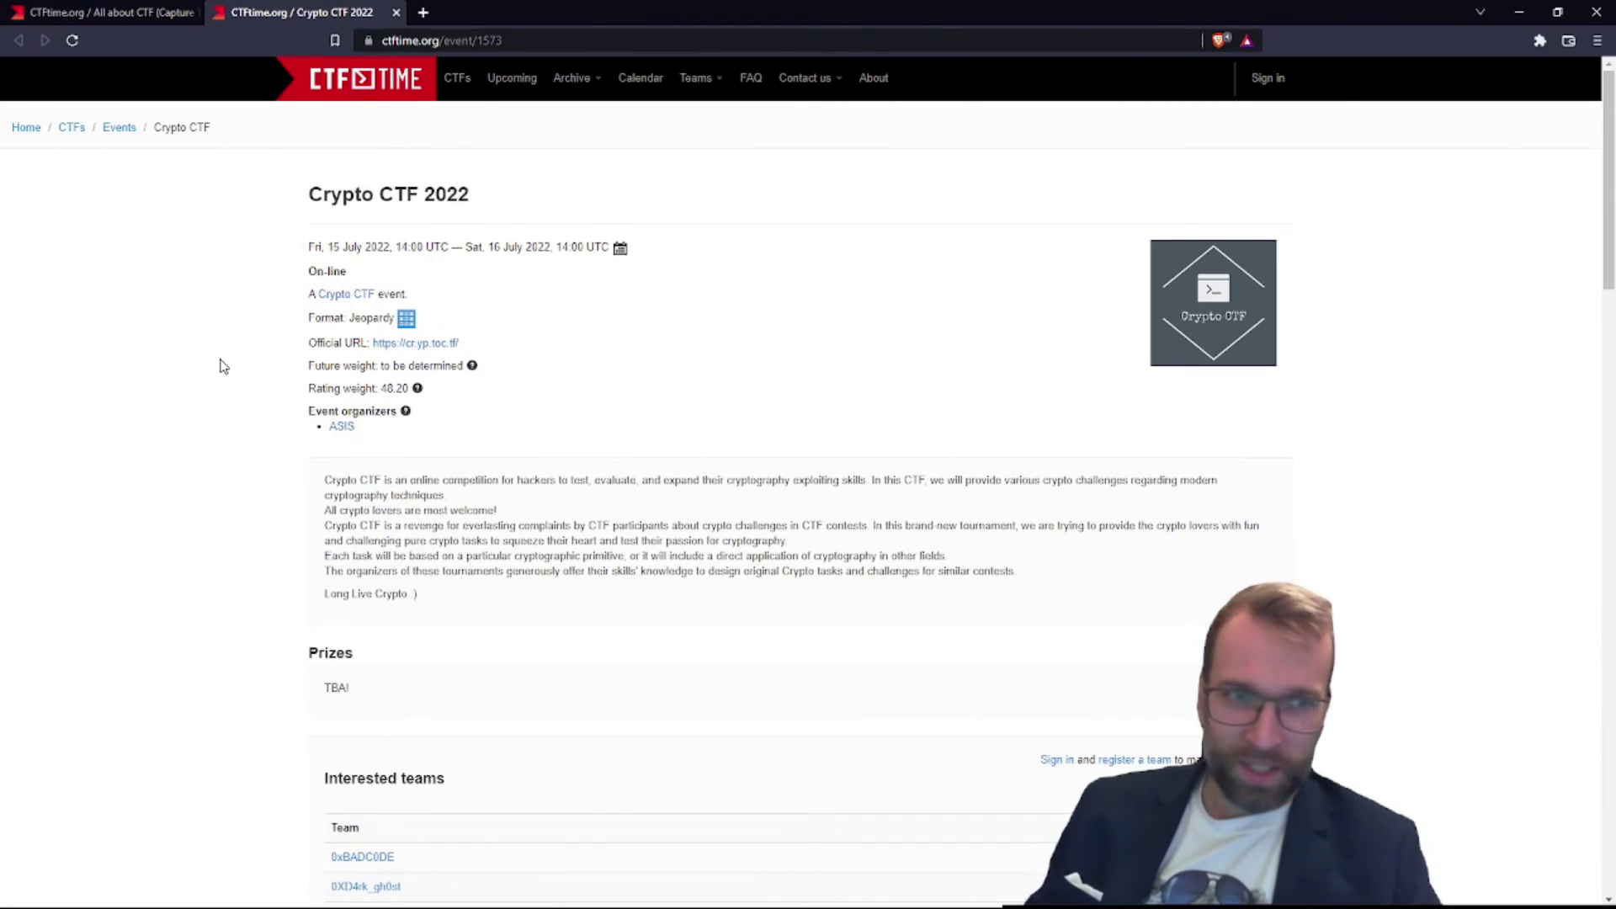
# - Check the CryptoCTF official site, still showing the finished 2021 edition, then close it
pyautogui.rightClick(409, 342)
pyautogui.click(442, 357)
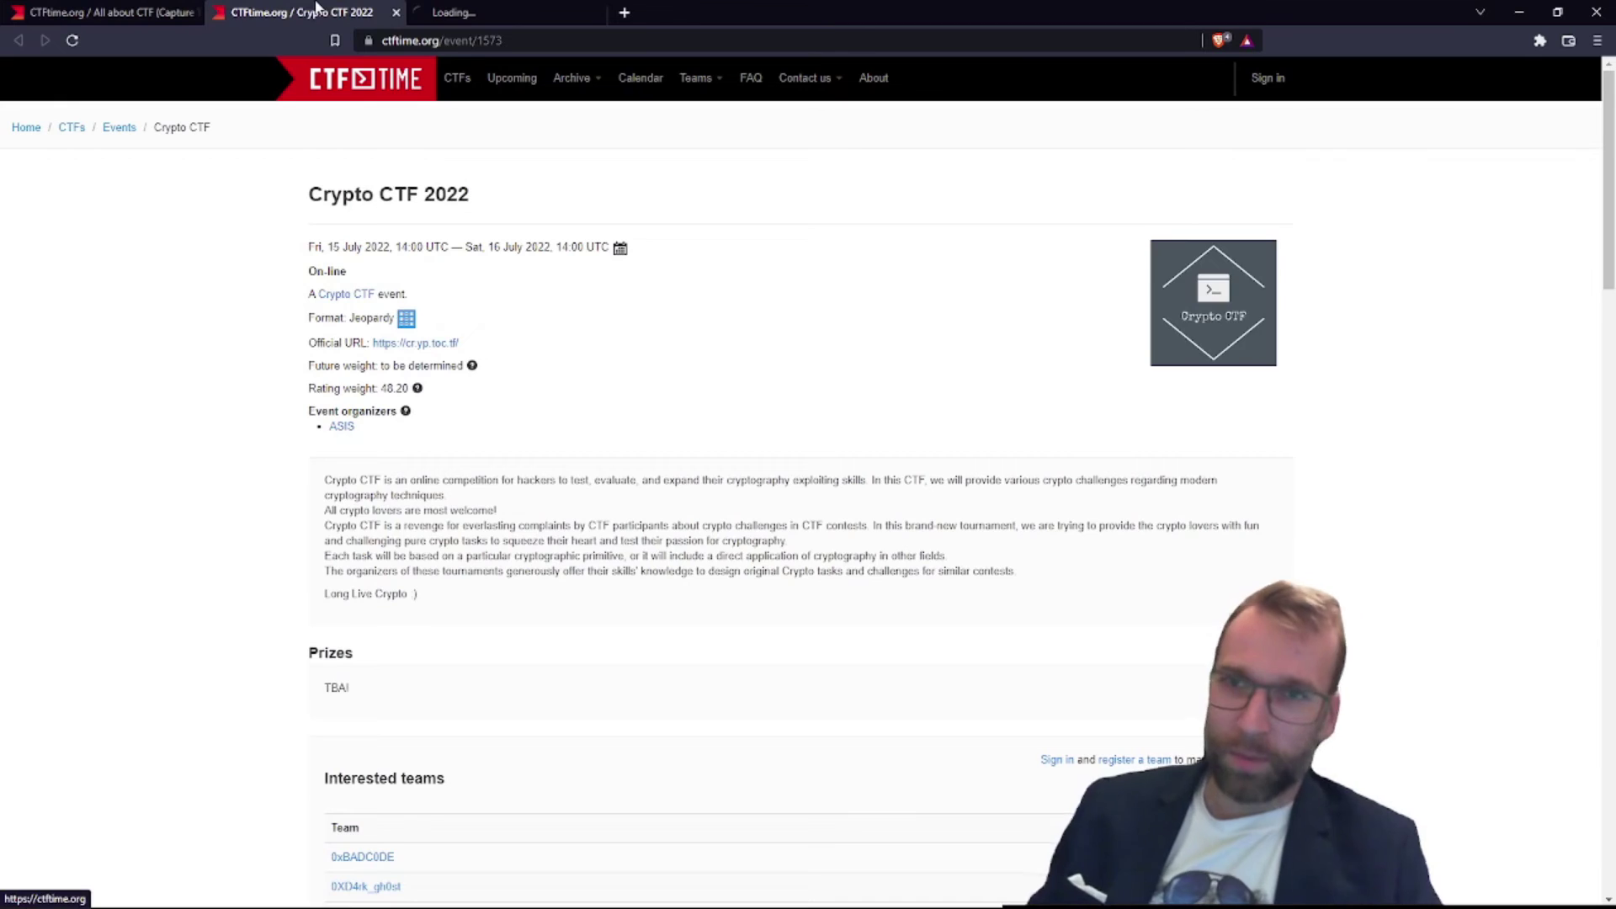
pyautogui.click(492, 7)
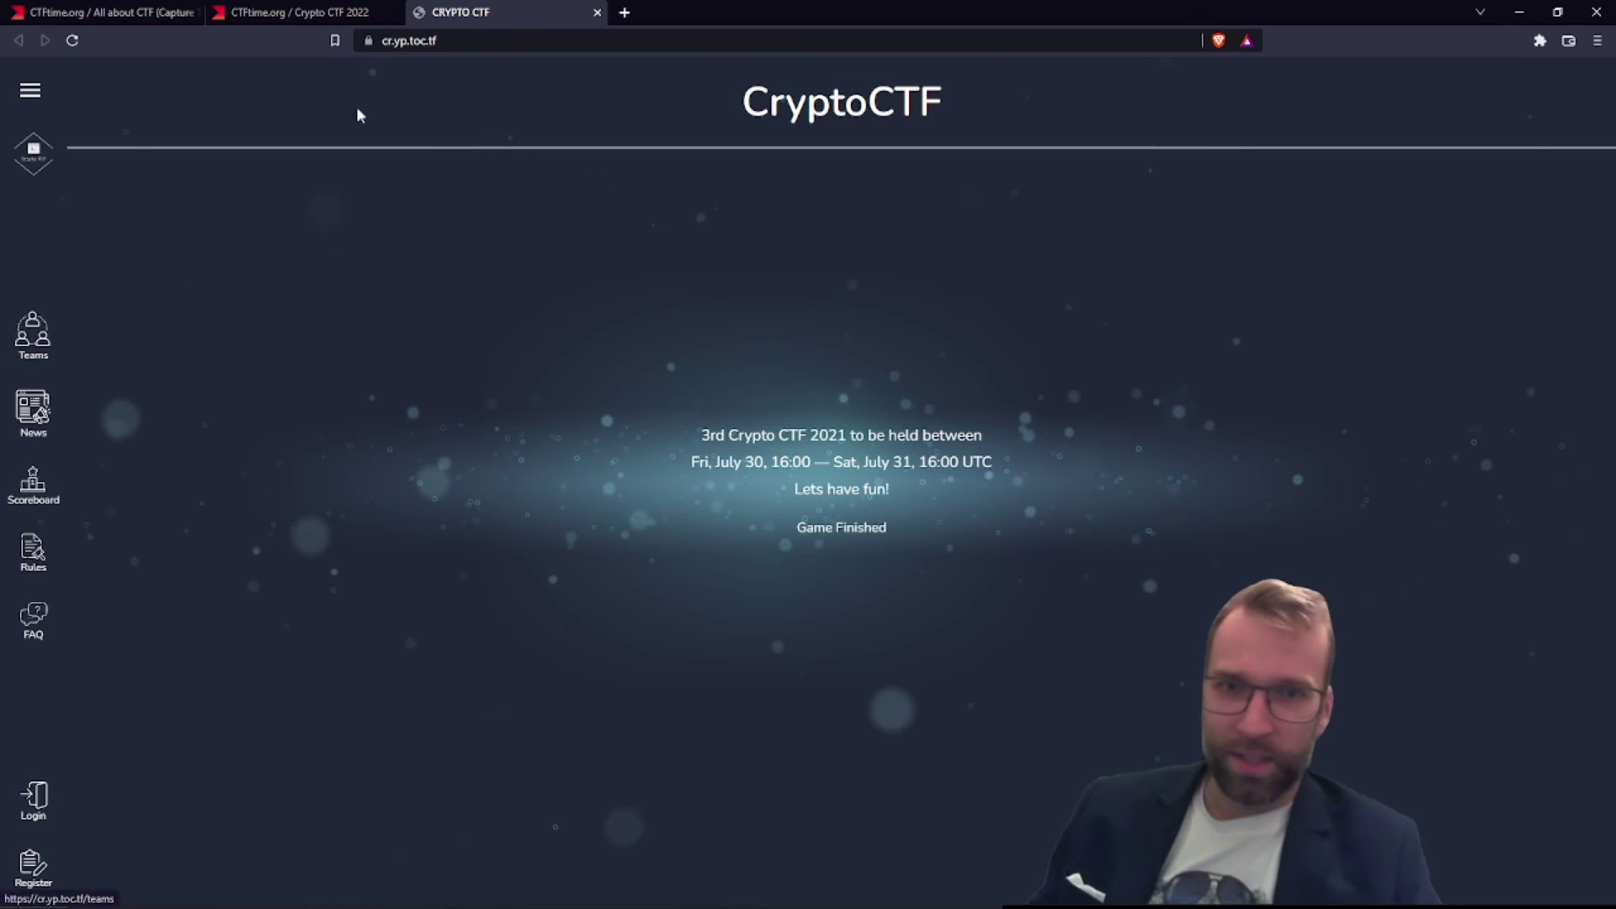
pyautogui.click(597, 12)
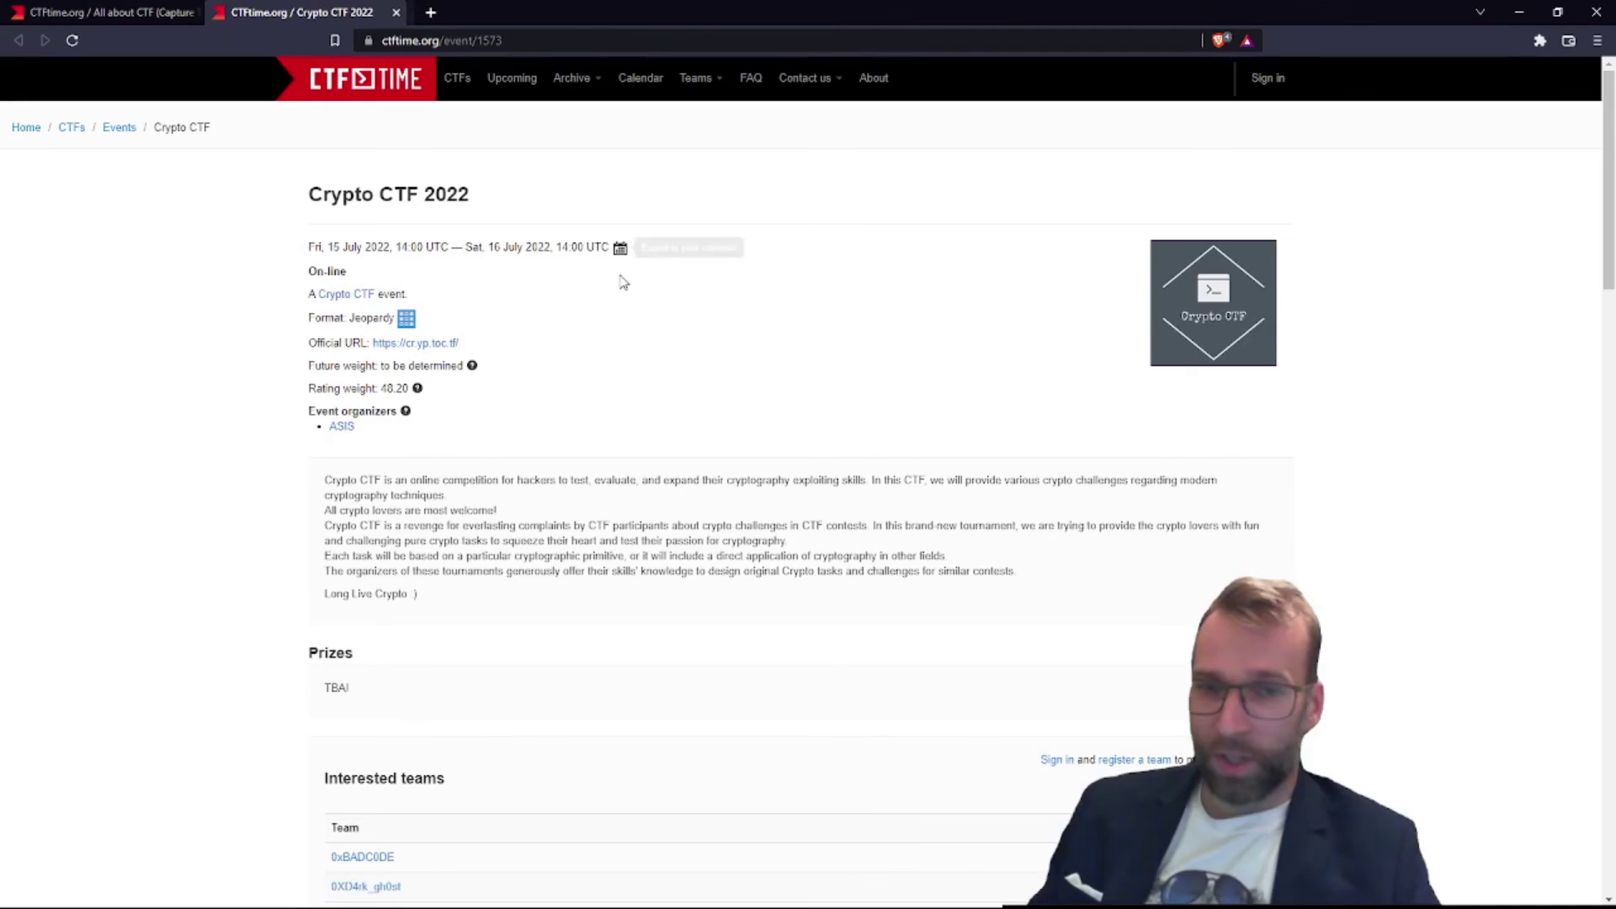
# - Return to the CTFtime homepage and close the leftover 'CTFtime.org / Crypto CTF 2022' tab
pyautogui.hotkey('alt', 'Left')
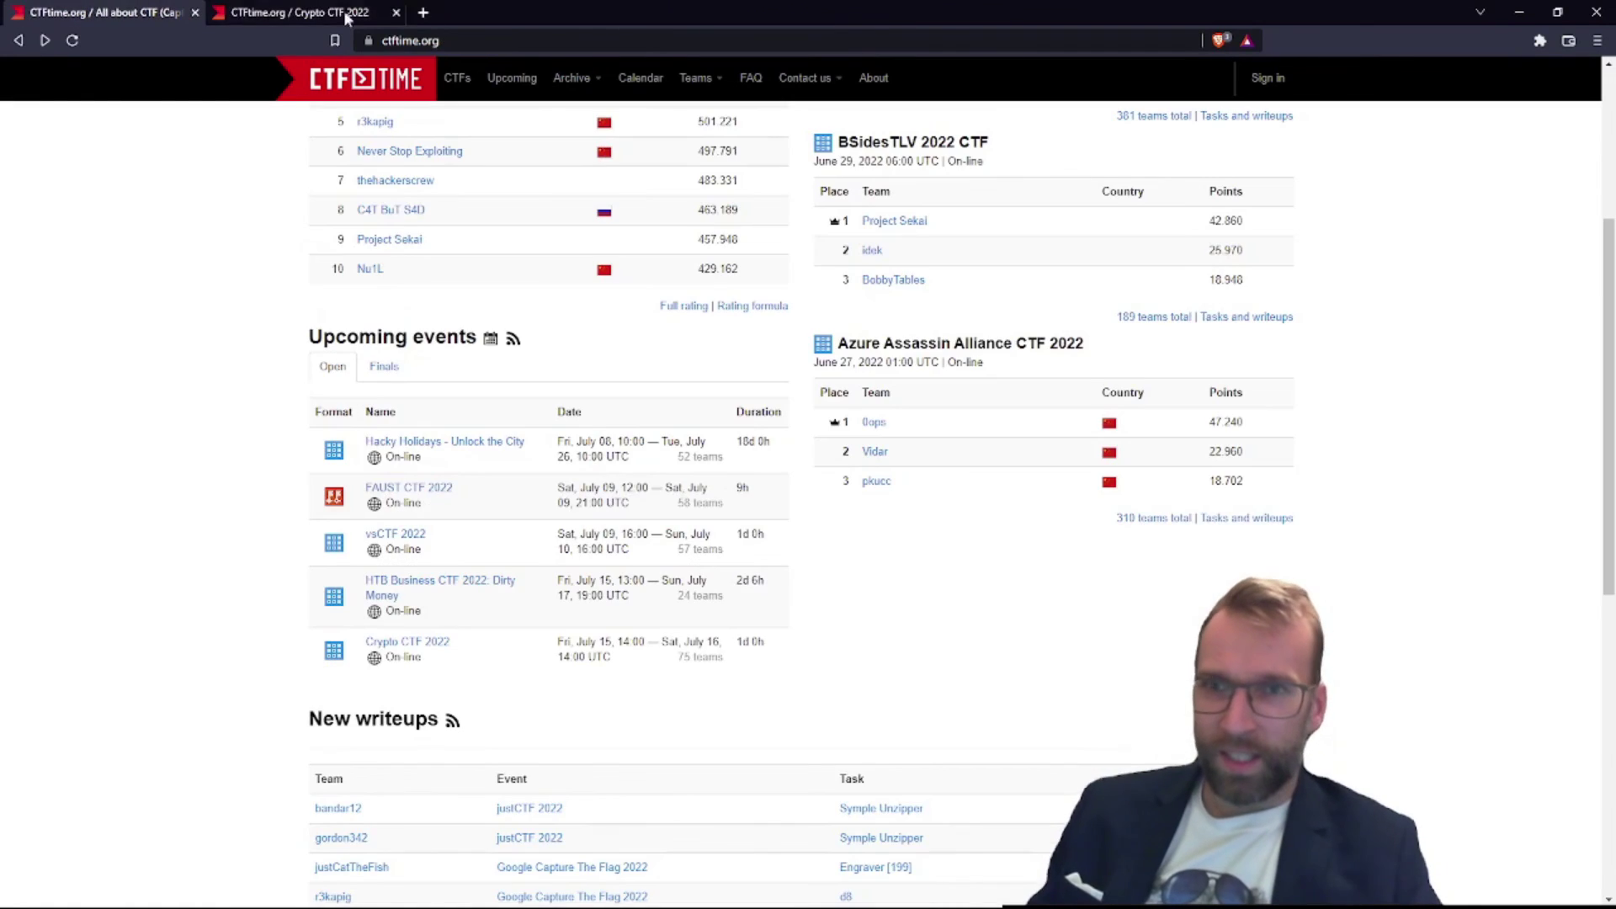
pyautogui.click(393, 13)
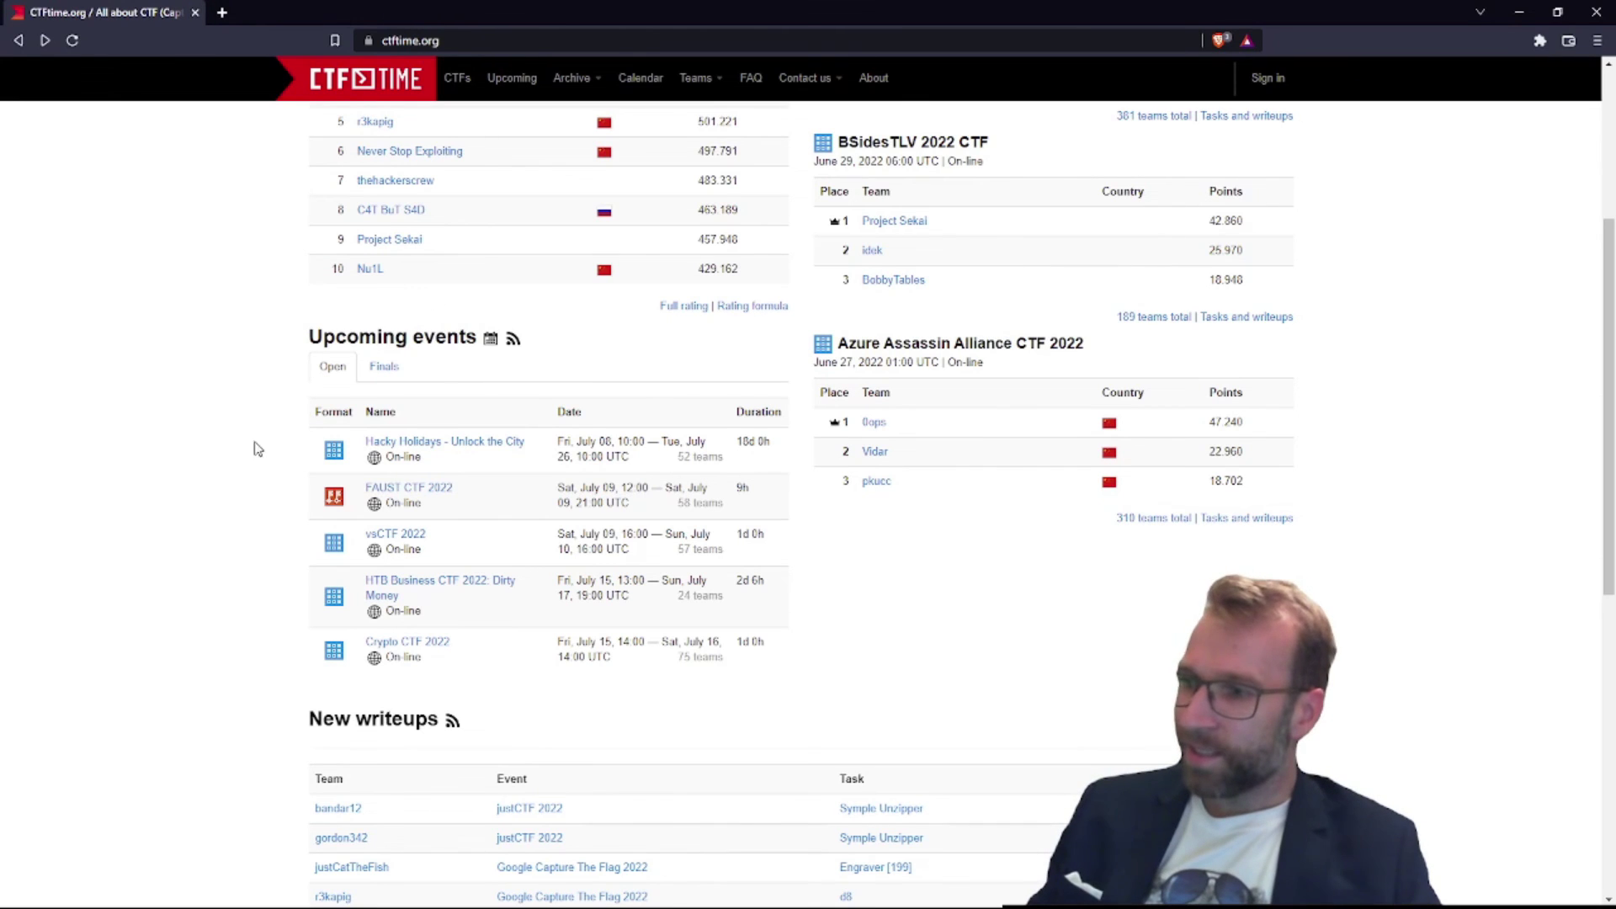